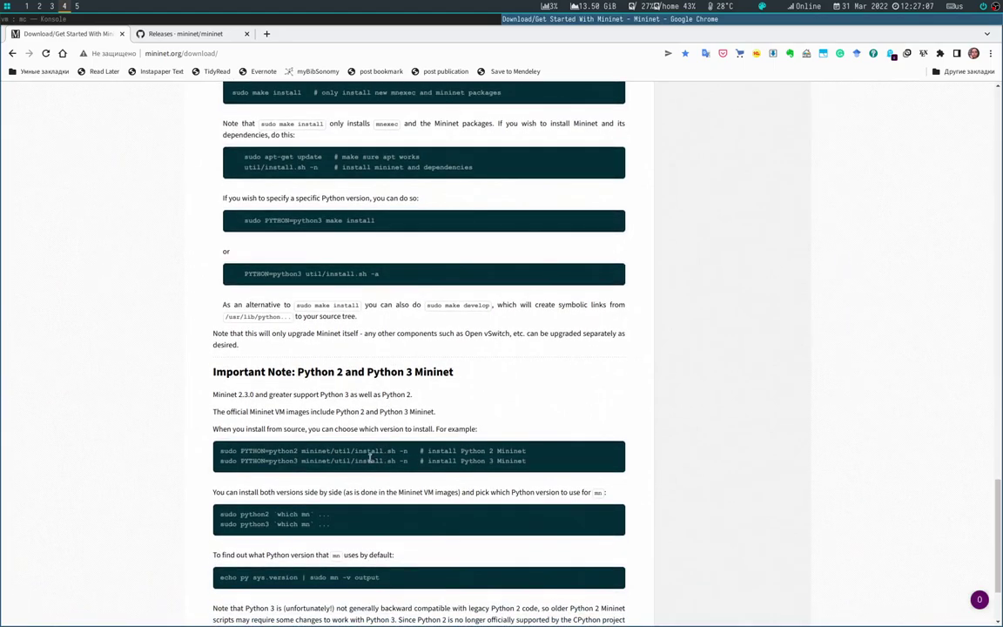
Review the Mininet VM installation instructions, and look through the Mininet 2.3.0 release's VM image assets on GitHub
{"action": "scroll", "coordinate": [290, 396], "scroll_direction": "up", "scroll_amount": 20}
{"action": "scroll", "coordinate": [290, 397], "scroll_direction": "up", "scroll_amount": 3}
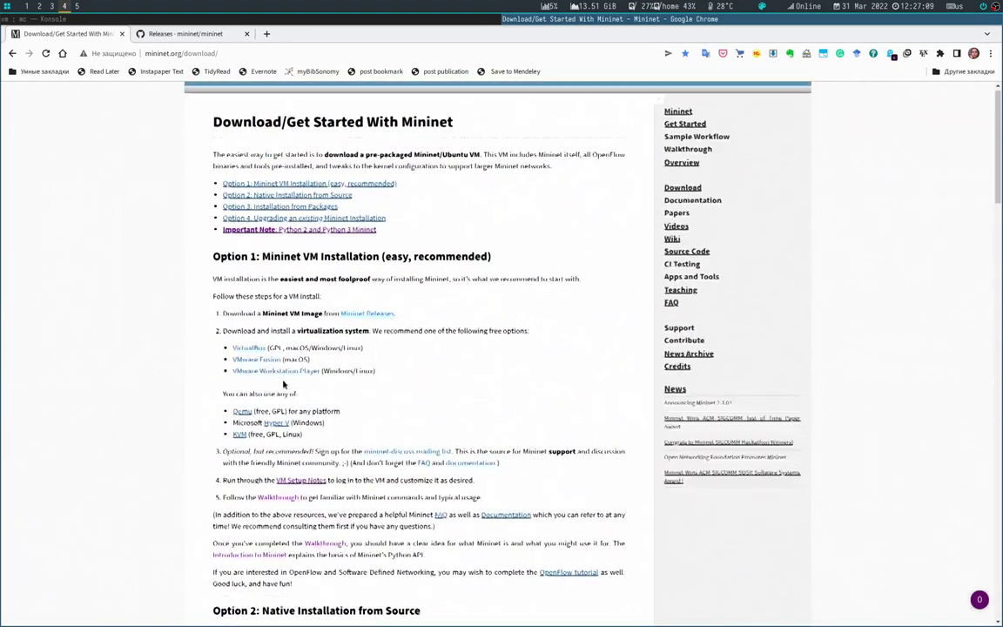
{"action": "left_click", "coordinate": [179, 34]}
{"action": "scroll", "coordinate": [608, 388], "scroll_direction": "down", "scroll_amount": 5}
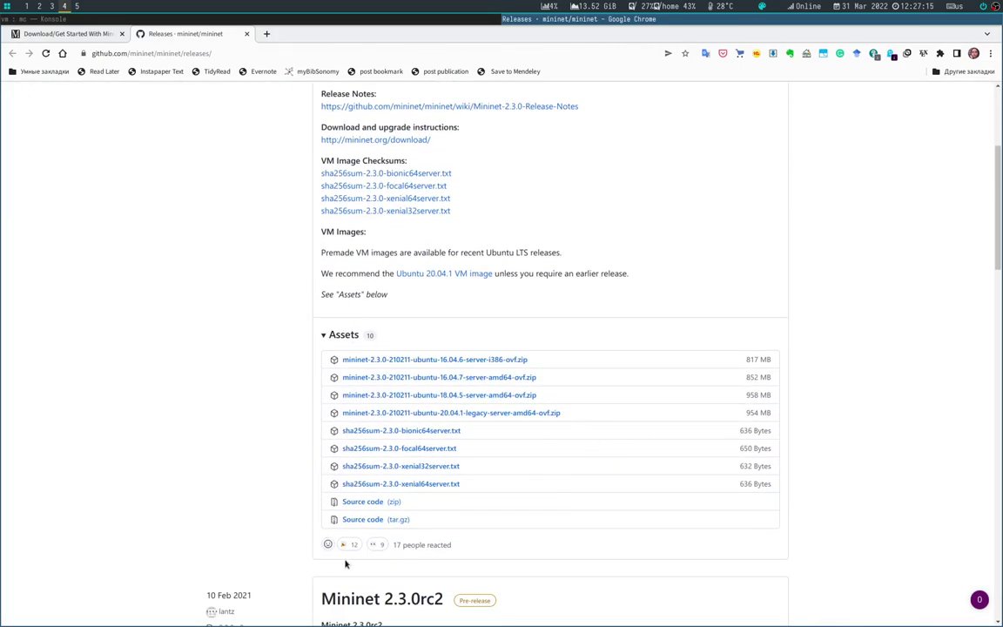
{"action": "scroll", "coordinate": [346, 549], "scroll_direction": "down", "scroll_amount": 1}
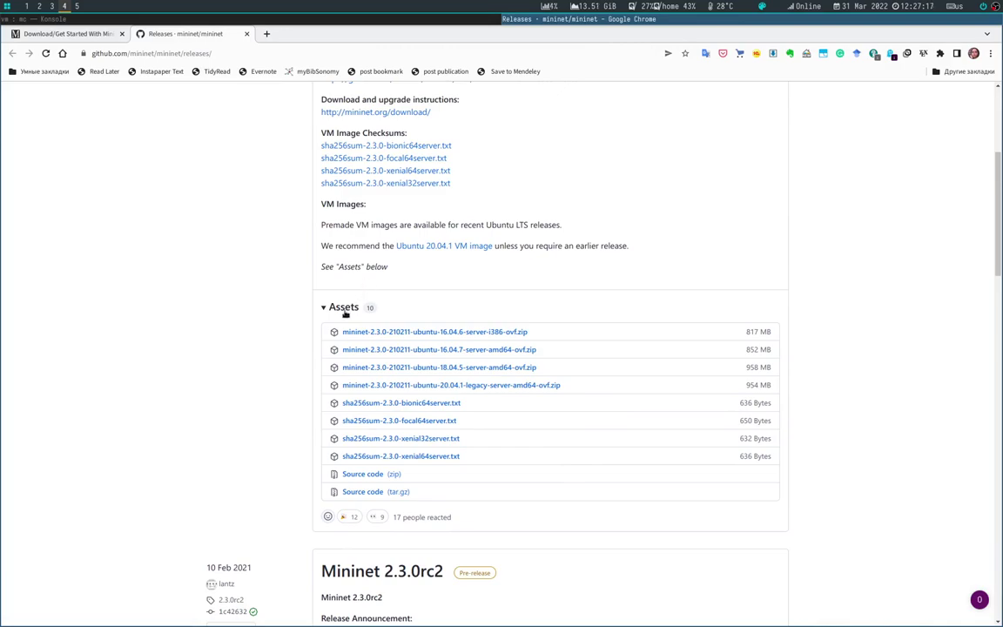
{"action": "scroll", "coordinate": [369, 291], "scroll_direction": "up", "scroll_amount": 1}
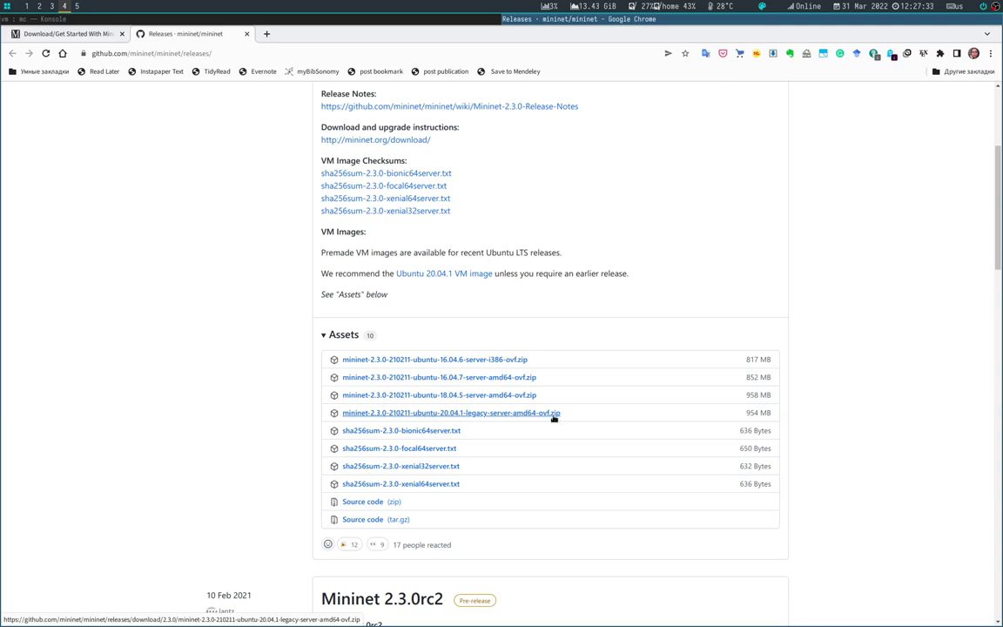
{"action": "scroll", "coordinate": [553, 418], "scroll_direction": "up", "scroll_amount": 3}
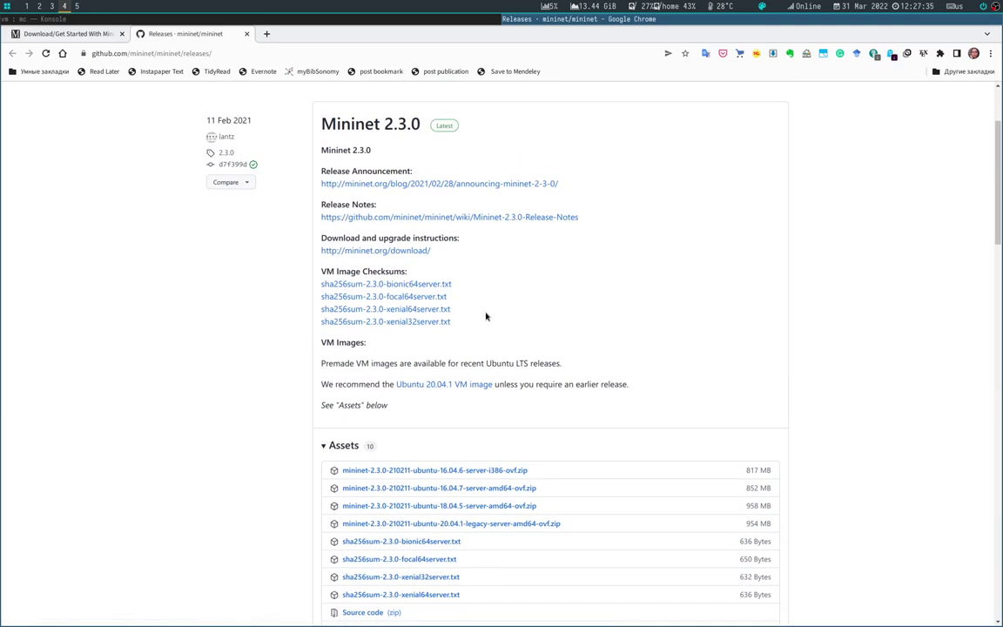
Switch to Konsole, enter the /var/vm/mininet folder and look over the downloaded archive and its extracted OVF and VMDK files
{"action": "left_click", "coordinate": [388, 20]}
{"action": "key", "text": "Return"}
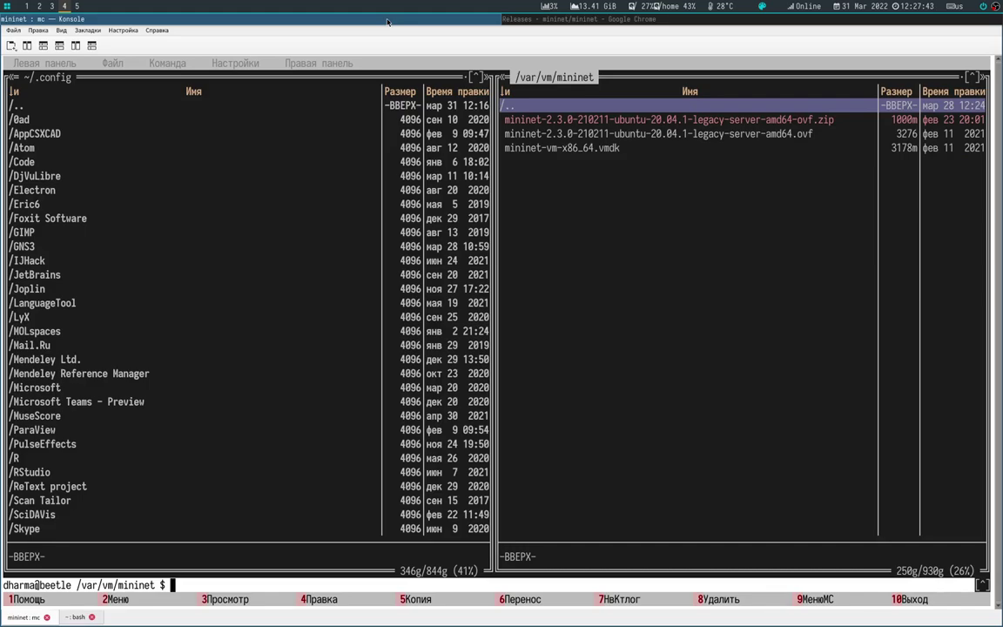
{"action": "key", "text": "Down"}
{"action": "key", "text": "Down"}
{"action": "key", "text": "Up"}
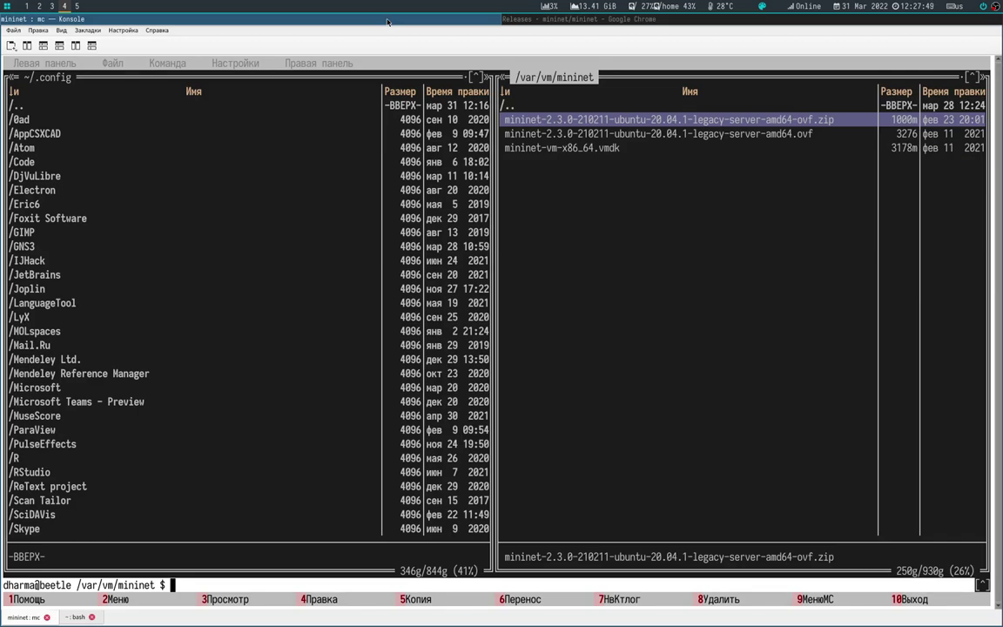
{"action": "key", "text": "Down"}
{"action": "key", "text": "Down"}
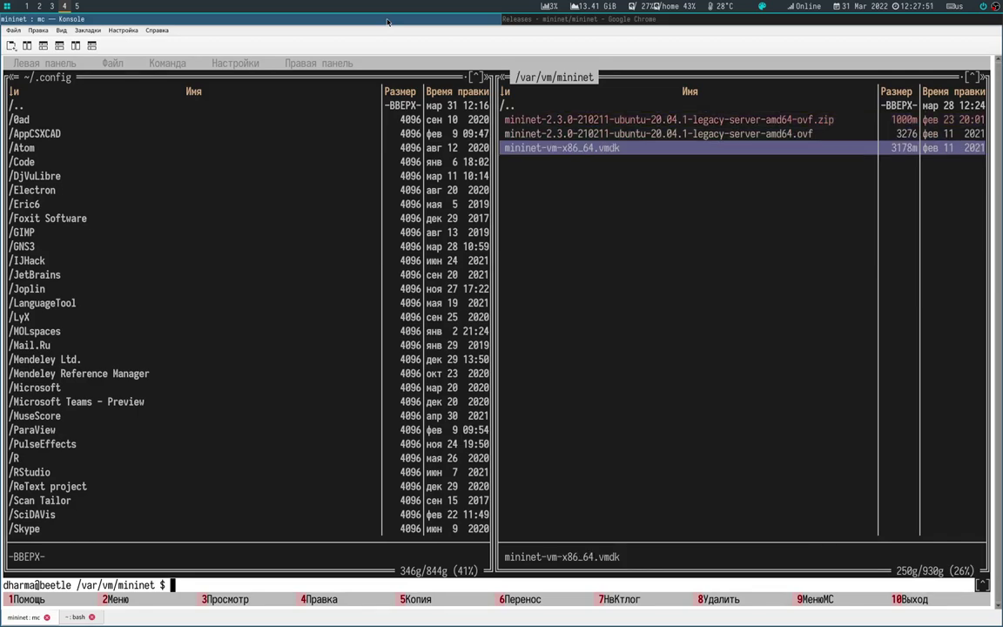
{"action": "key", "text": "Up"}
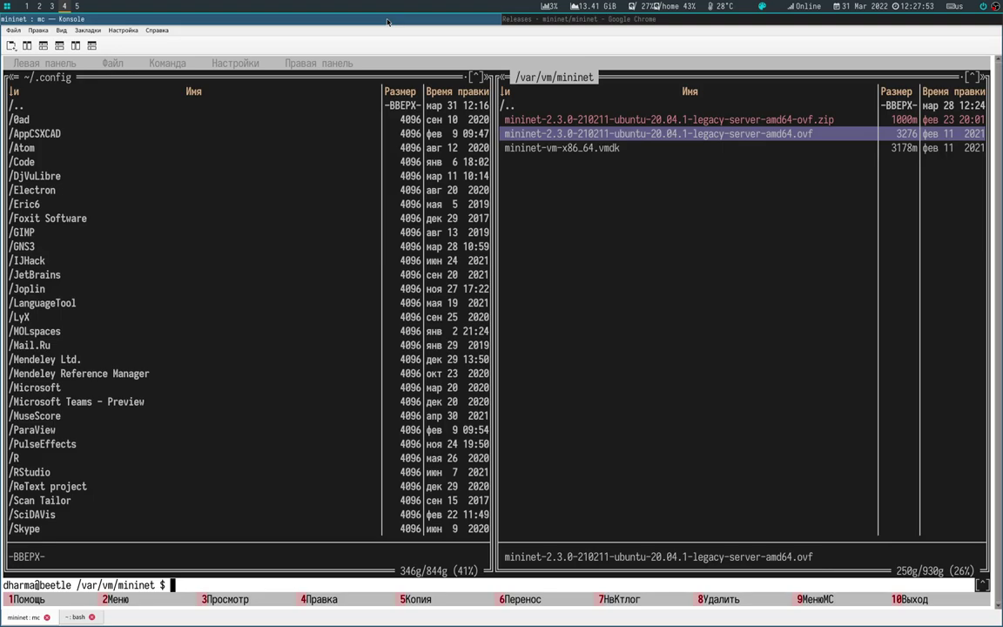
View the contents of mininet-2.3.0-210211-ubuntu-20.04.1-legacy-server-amd64.ovf, examine its hardware description, and close the file
{"action": "key", "text": "F3"}
{"action": "key", "text": "Page_Down"}
{"action": "key", "text": "Page_Down"}
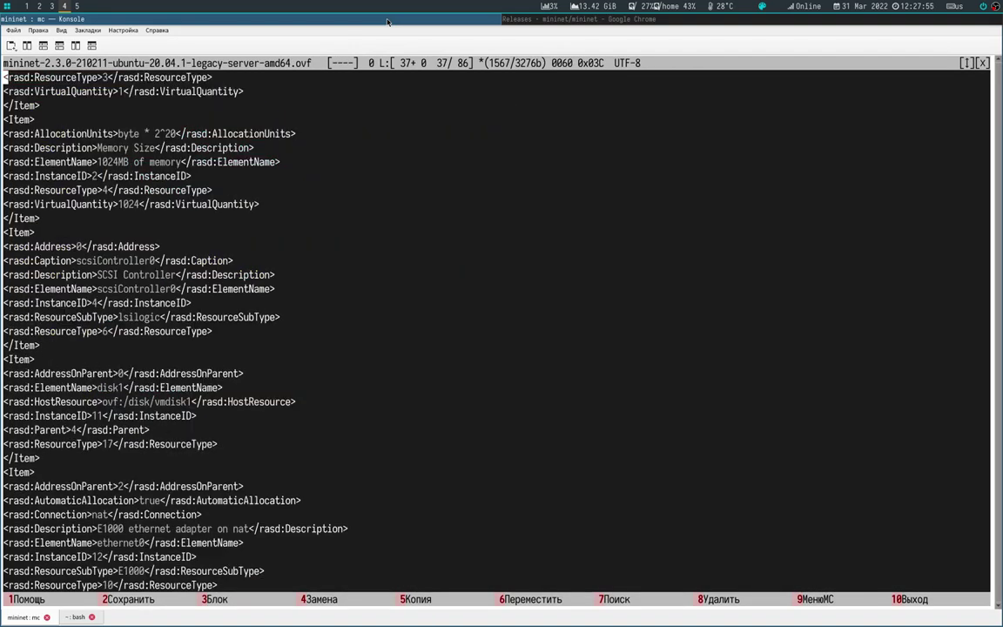
{"action": "key", "text": "F10"}
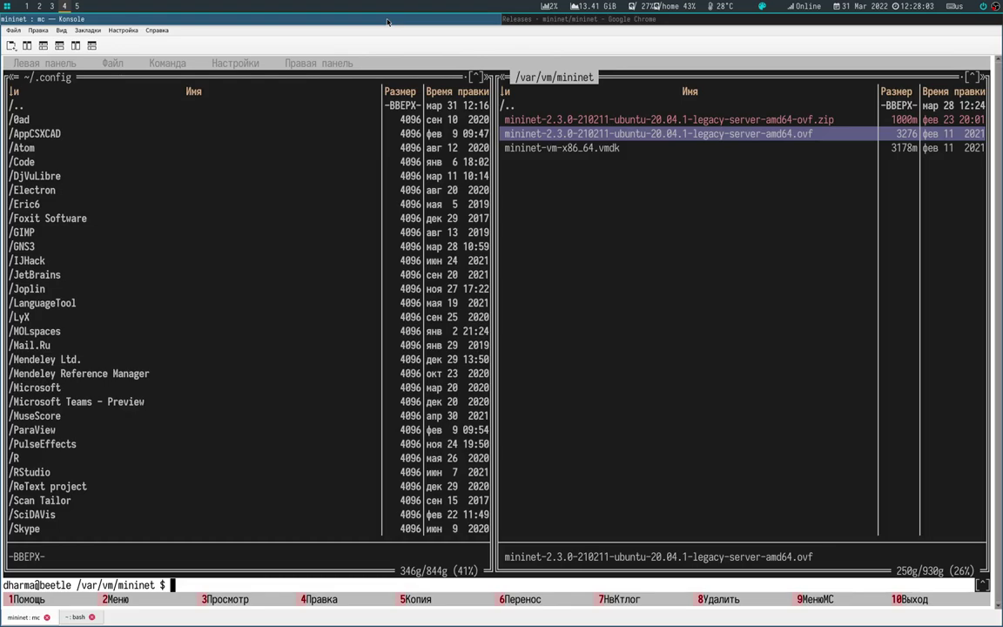
Launch Oracle VM VirtualBox and start an appliance import
{"action": "key", "text": "super+d"}
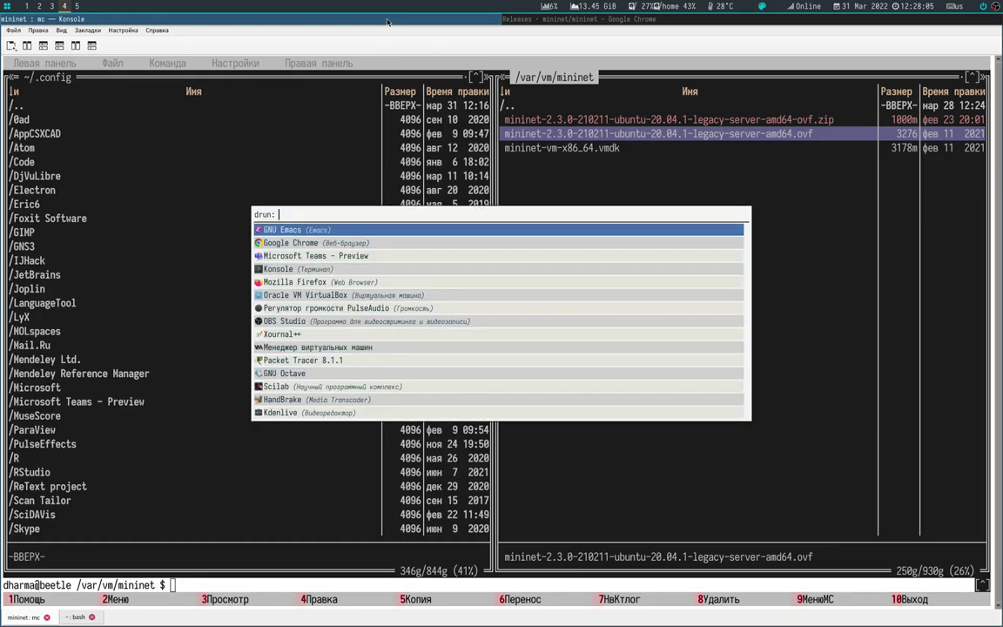
{"action": "type", "text": "Vi"}
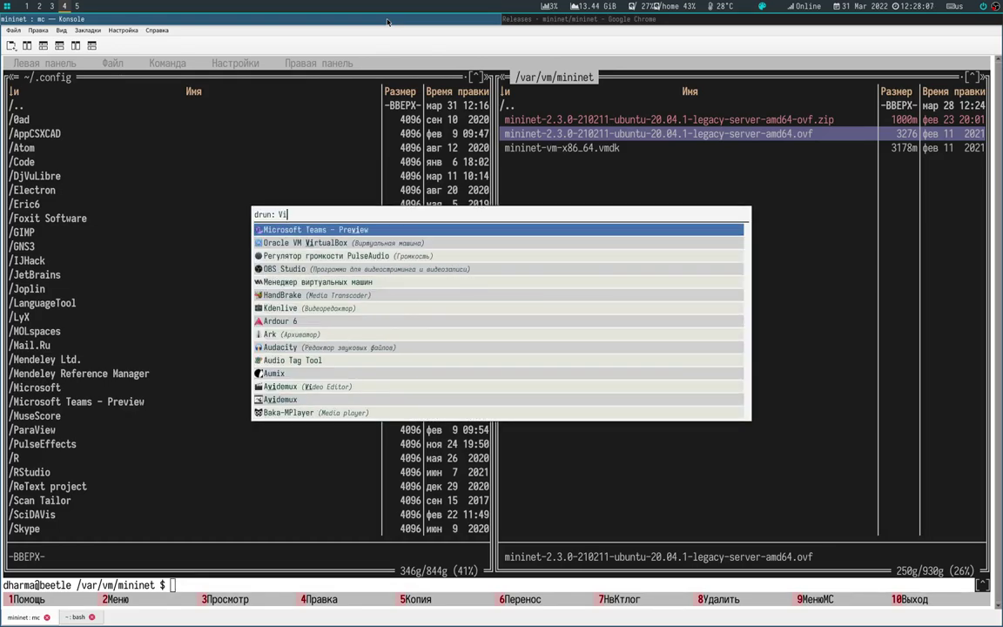
{"action": "type", "text": "r"}
{"action": "key", "text": "Return"}
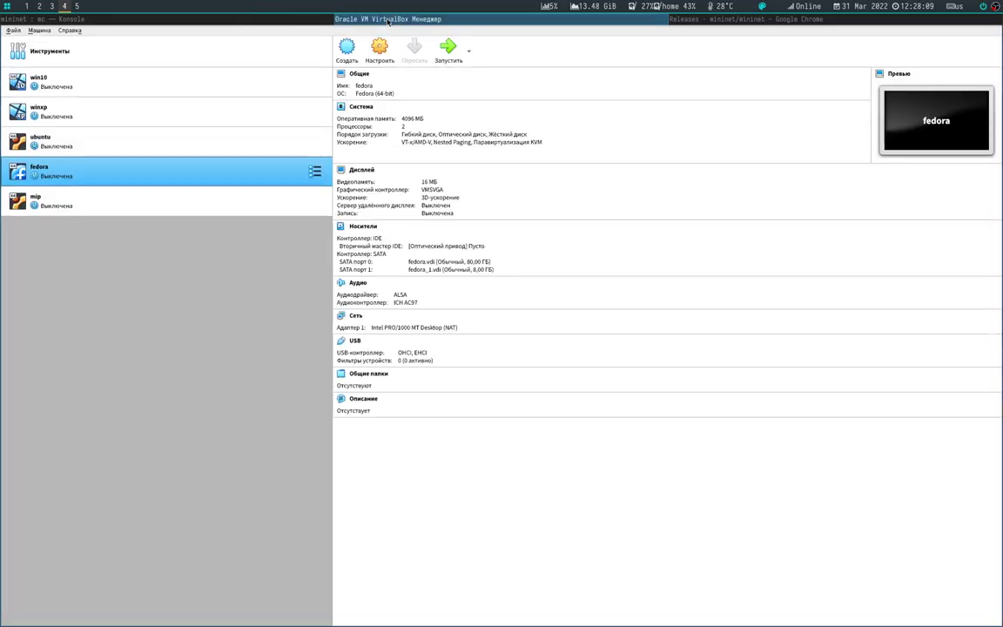
{"action": "left_click", "coordinate": [10, 31]}
{"action": "left_click", "coordinate": [35, 55]}
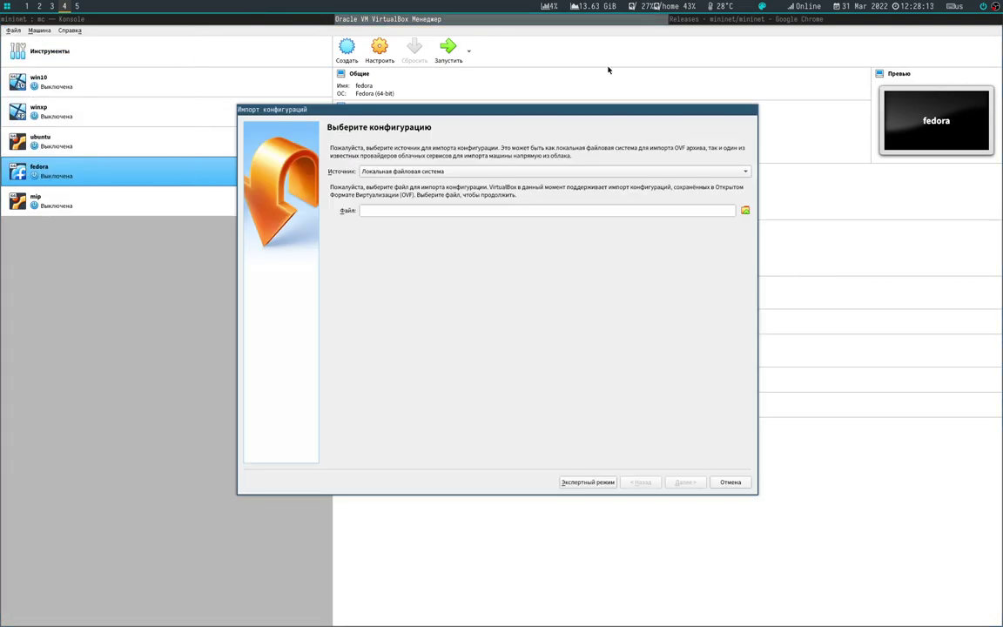
Choose mininet-2.3.0-210211-ubuntu-20.04.1-legacy-server-amd64.ovf from /var/vm/mininet as the appliance file to import
{"action": "left_click", "coordinate": [746, 209]}
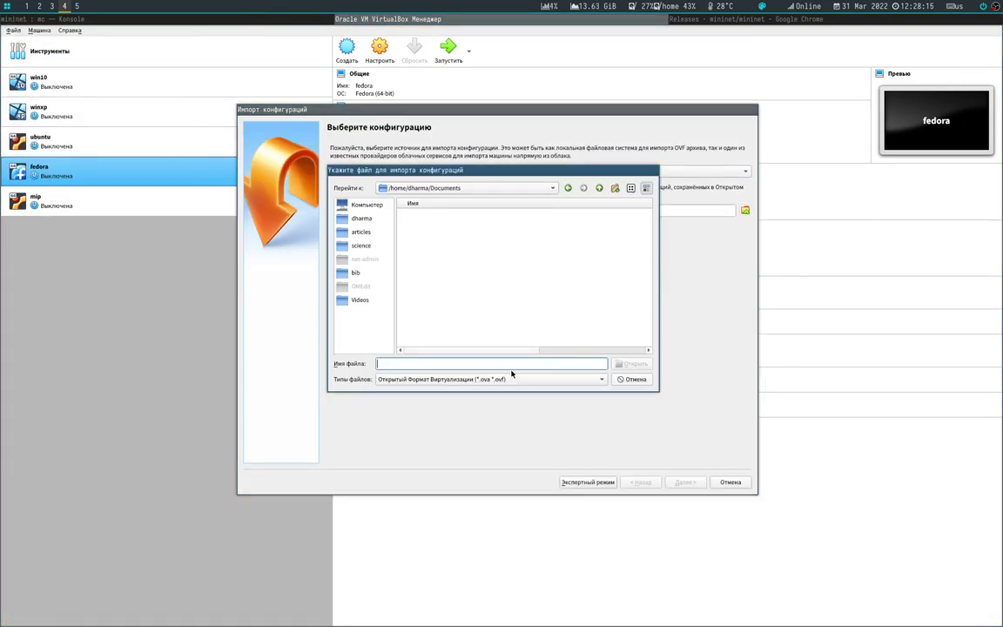
{"action": "left_click", "coordinate": [438, 188]}
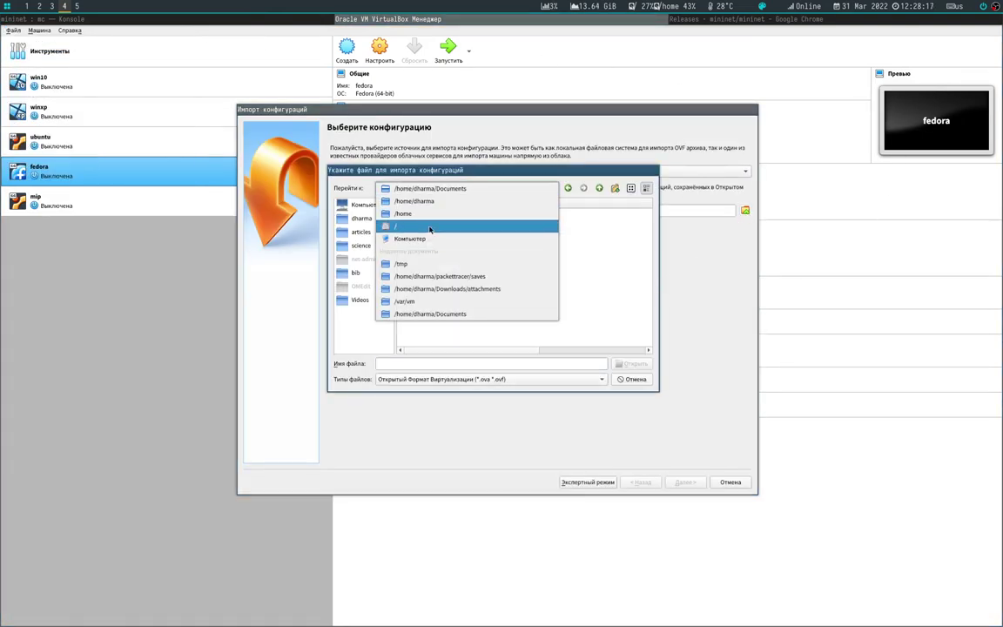
{"action": "left_click", "coordinate": [435, 227]}
{"action": "scroll", "coordinate": [450, 299], "scroll_direction": "down", "scroll_amount": 4}
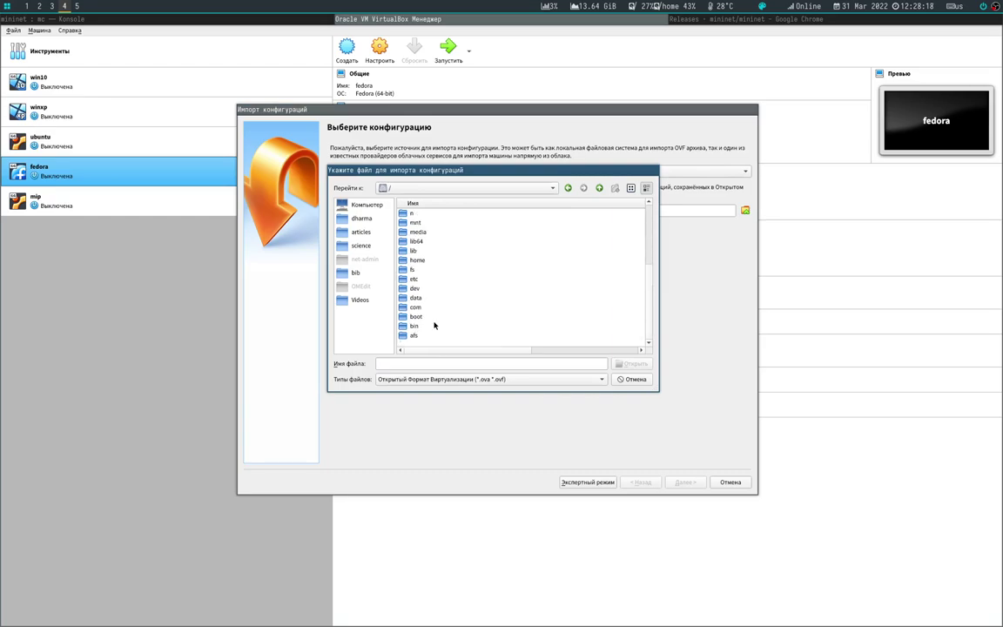
{"action": "left_click", "coordinate": [448, 205]}
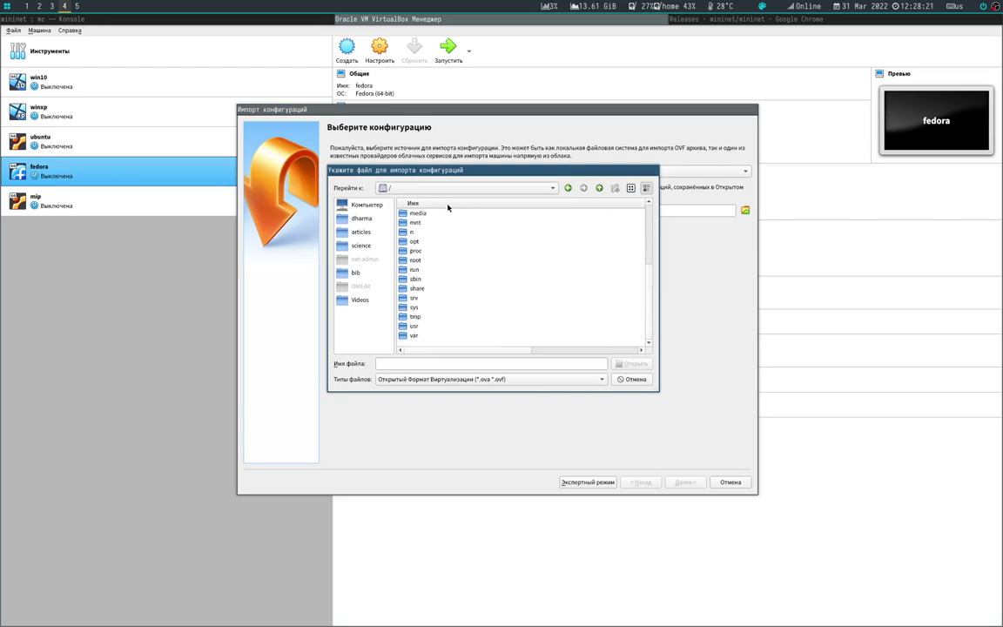
{"action": "double_click", "coordinate": [415, 333]}
{"action": "scroll", "coordinate": [418, 322], "scroll_direction": "down", "scroll_amount": 2}
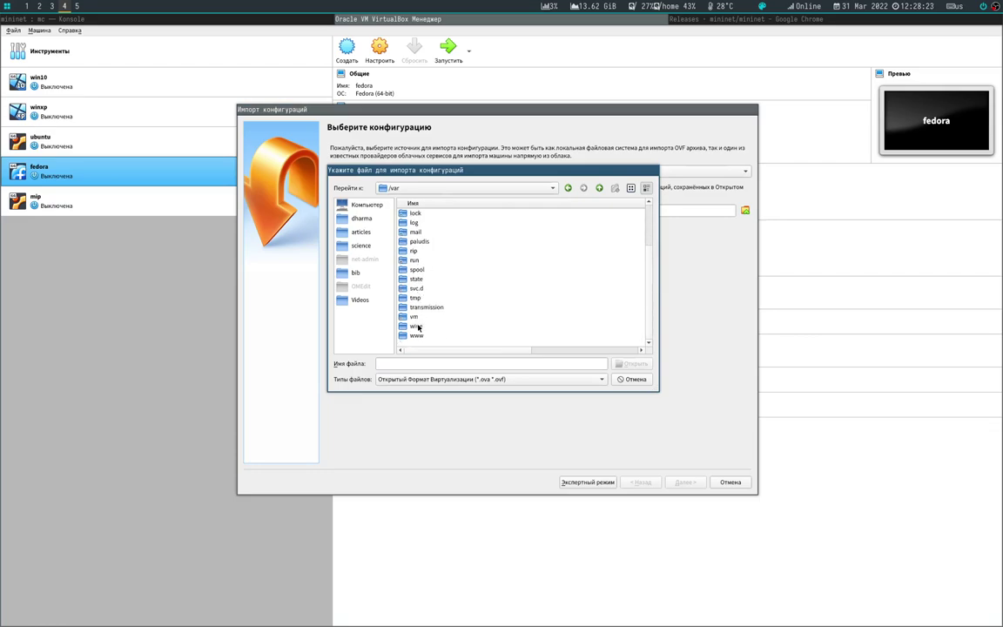
{"action": "double_click", "coordinate": [416, 318]}
{"action": "double_click", "coordinate": [423, 232]}
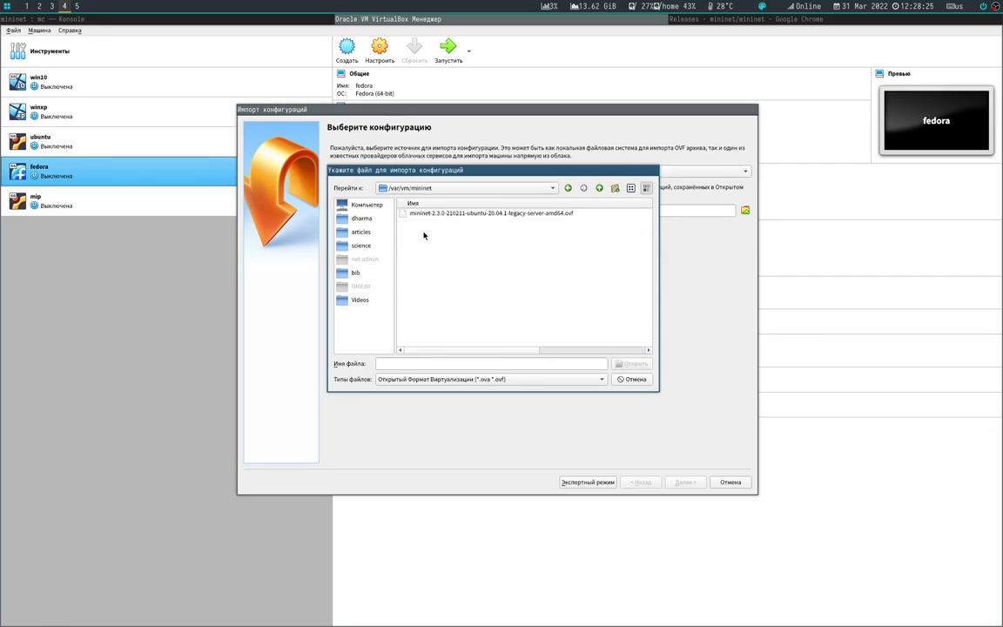
{"action": "left_click", "coordinate": [492, 213]}
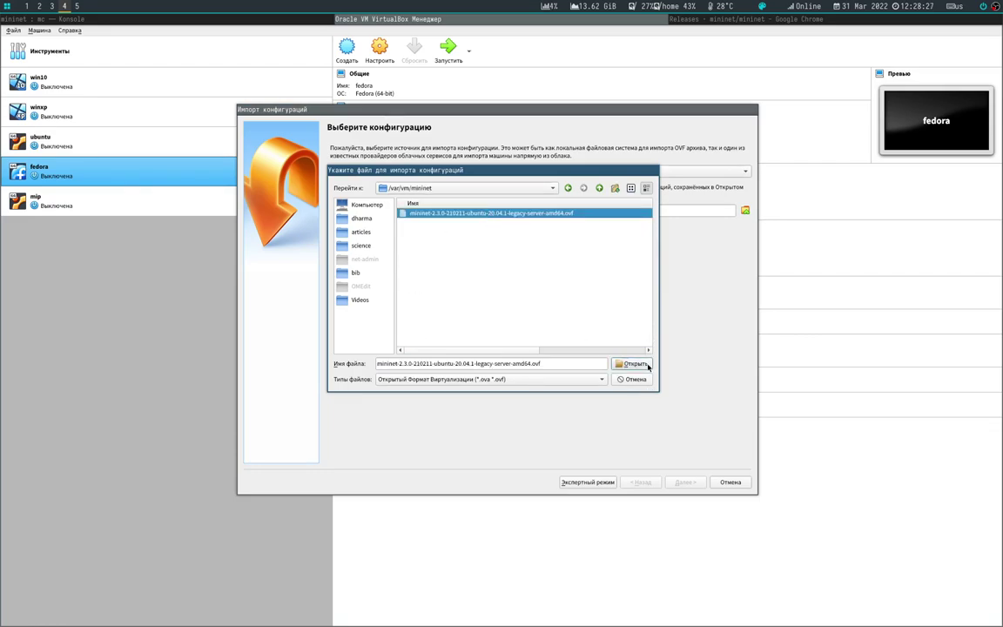
{"action": "left_click", "coordinate": [632, 363]}
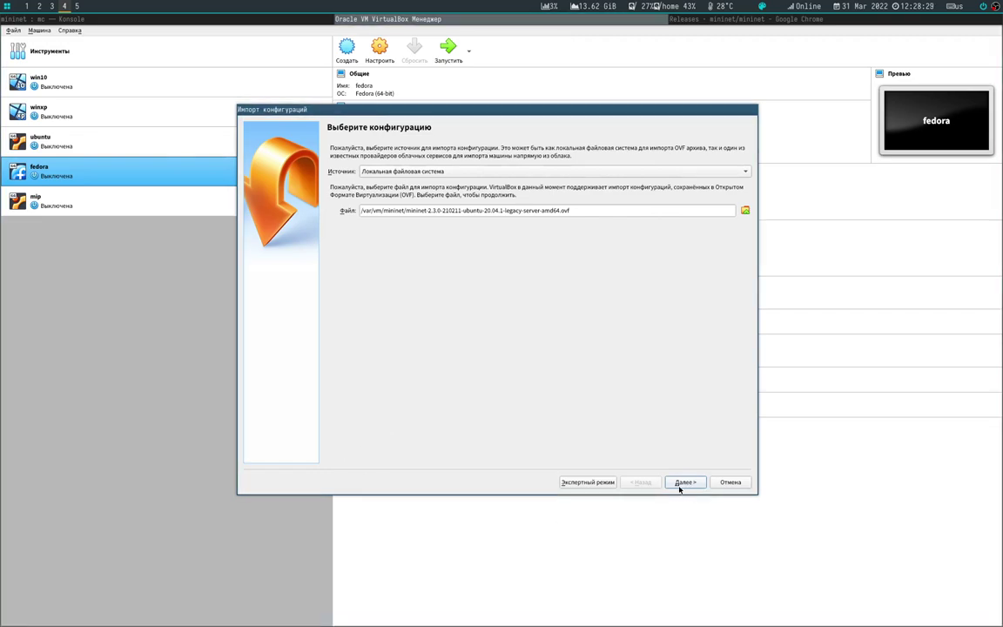
Proceed to the import parameters and set the MAC address policy to generate new addresses for all network adapters
{"action": "left_click", "coordinate": [685, 482]}
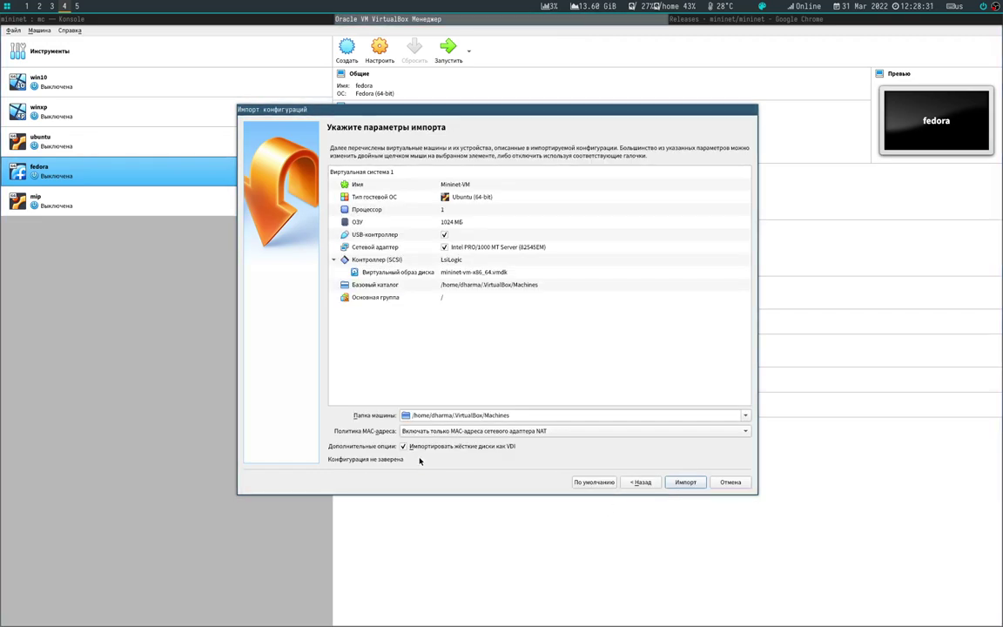
{"action": "left_click", "coordinate": [459, 431]}
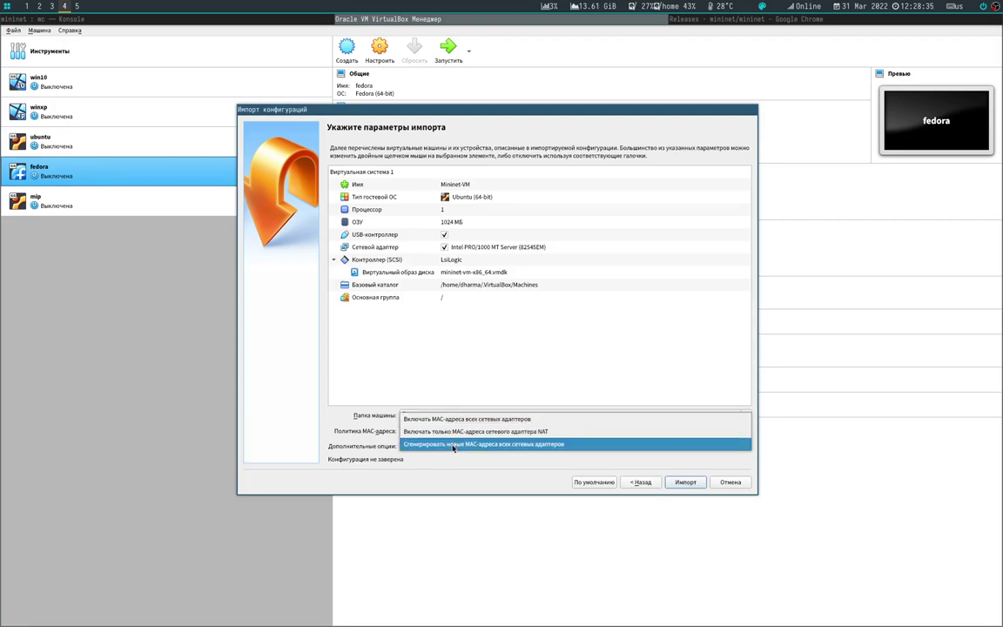
{"action": "left_click", "coordinate": [453, 445]}
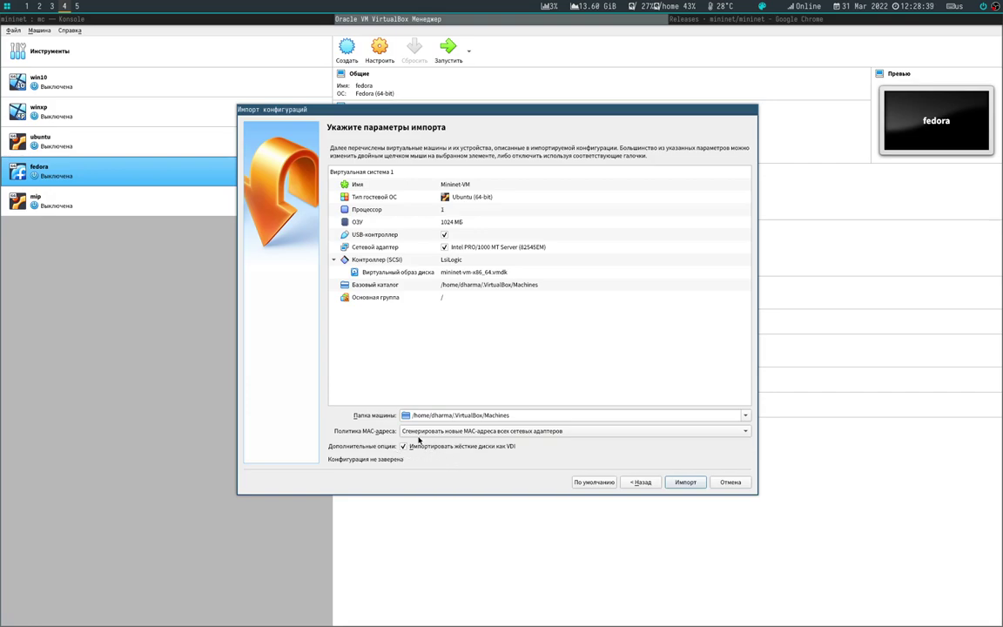
Set the machine folder to /var/vm/mininet and import the appliance
{"action": "left_click", "coordinate": [745, 415]}
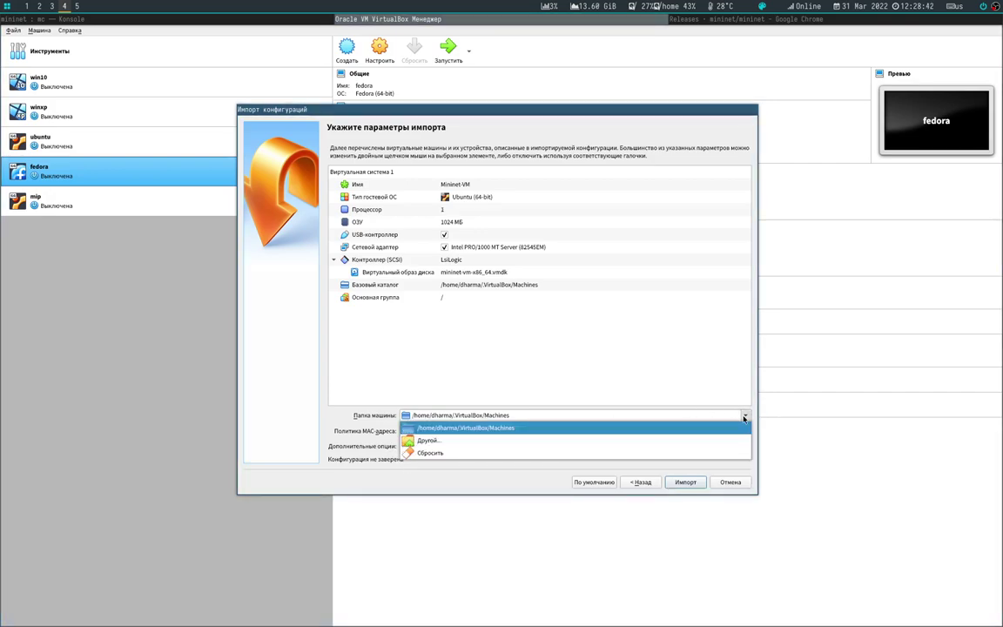
{"action": "left_click", "coordinate": [503, 442]}
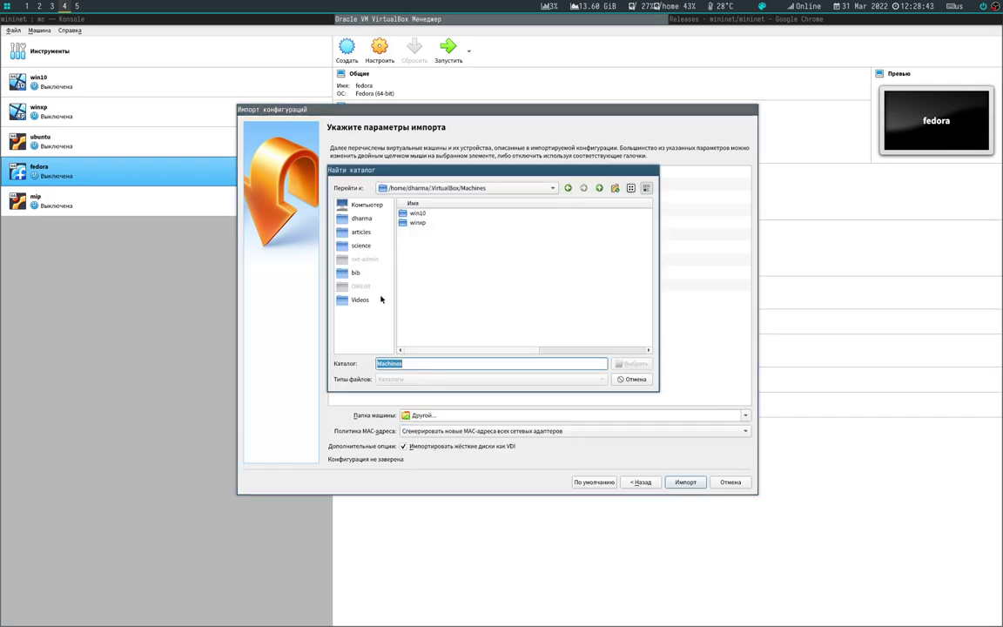
{"action": "left_click", "coordinate": [550, 190]}
{"action": "left_click", "coordinate": [453, 240]}
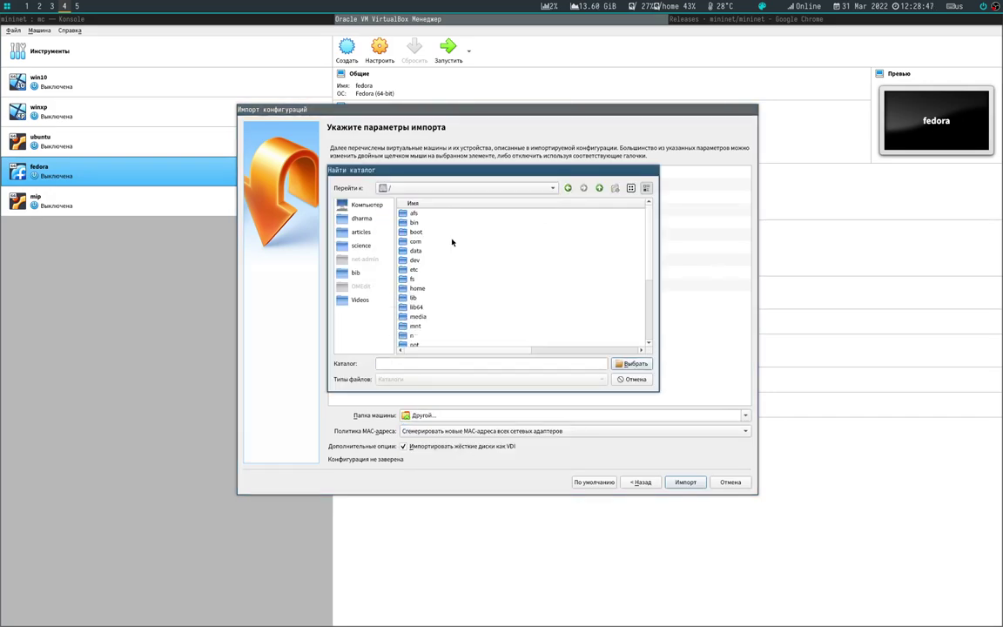
{"action": "scroll", "coordinate": [448, 327], "scroll_direction": "down", "scroll_amount": 3}
{"action": "double_click", "coordinate": [415, 340]}
{"action": "scroll", "coordinate": [426, 313], "scroll_direction": "down", "scroll_amount": 3}
{"action": "double_click", "coordinate": [419, 317]}
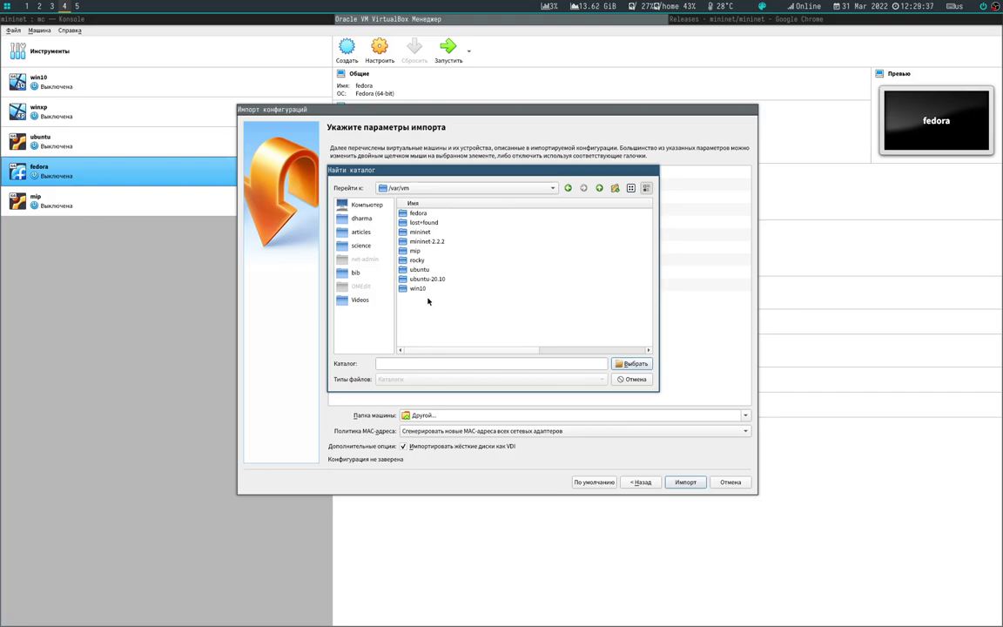
{"action": "double_click", "coordinate": [405, 232]}
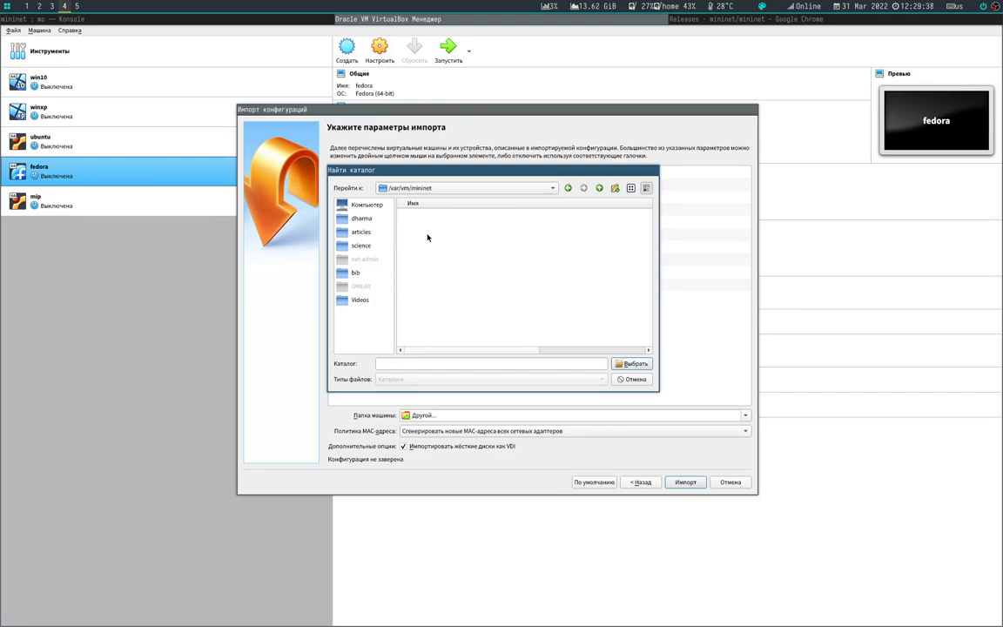
{"action": "left_click", "coordinate": [635, 364]}
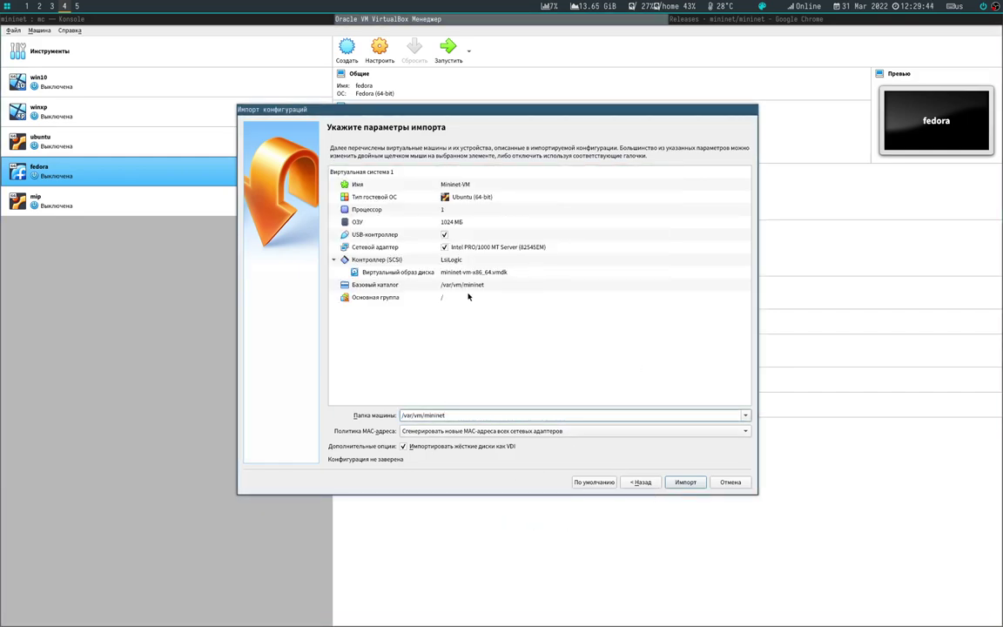
{"action": "left_click", "coordinate": [685, 481]}
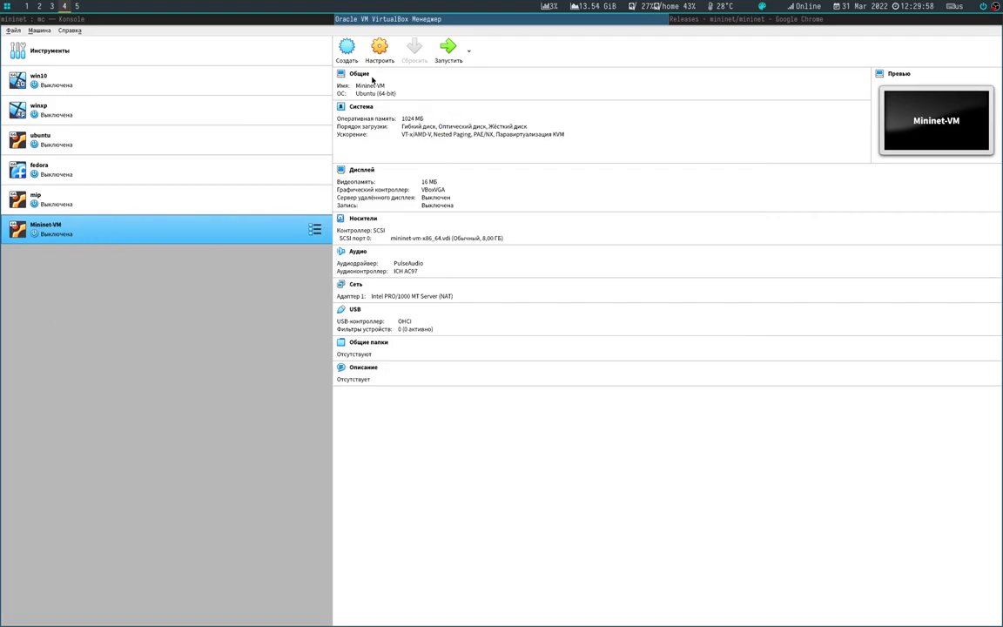
Open the Mininet-VM settings and change the display's graphics controller to VMSVGA
{"action": "left_click", "coordinate": [376, 50]}
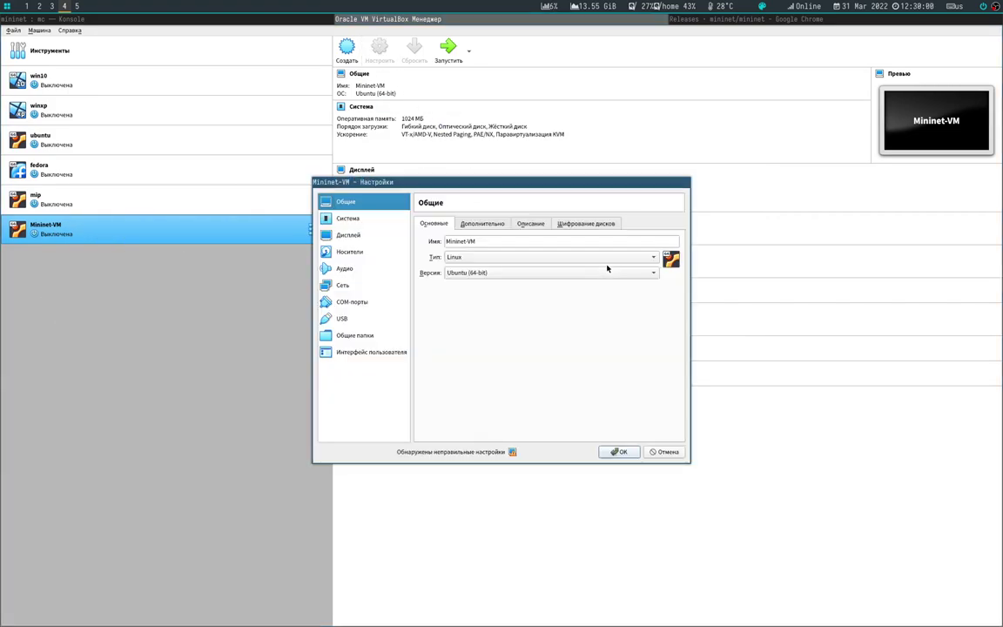
{"action": "mouse_move", "coordinate": [512, 451]}
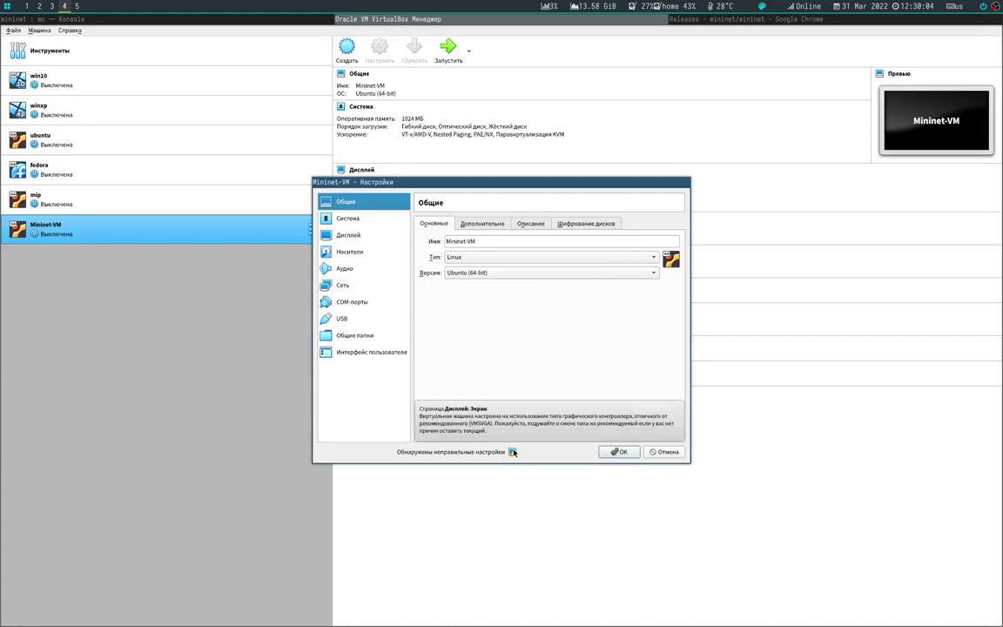
{"action": "left_click", "coordinate": [350, 234]}
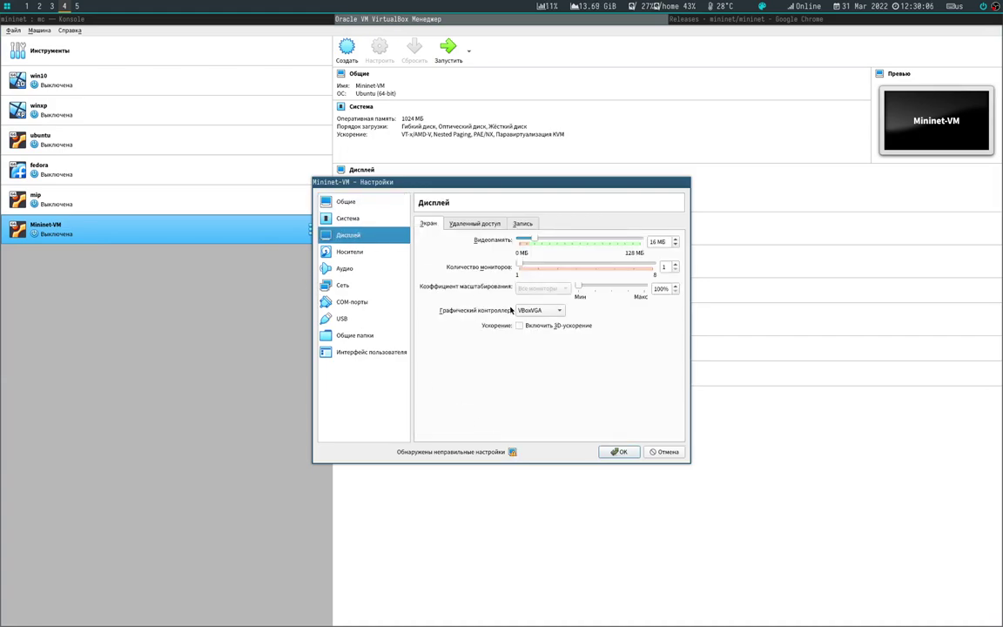
{"action": "left_click", "coordinate": [526, 311]}
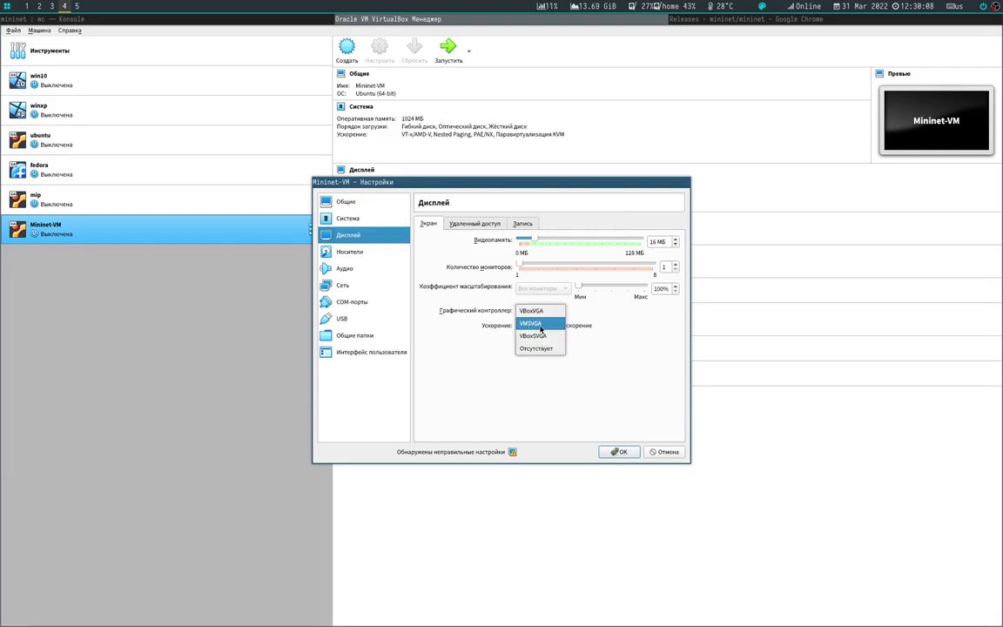
{"action": "left_click", "coordinate": [534, 326]}
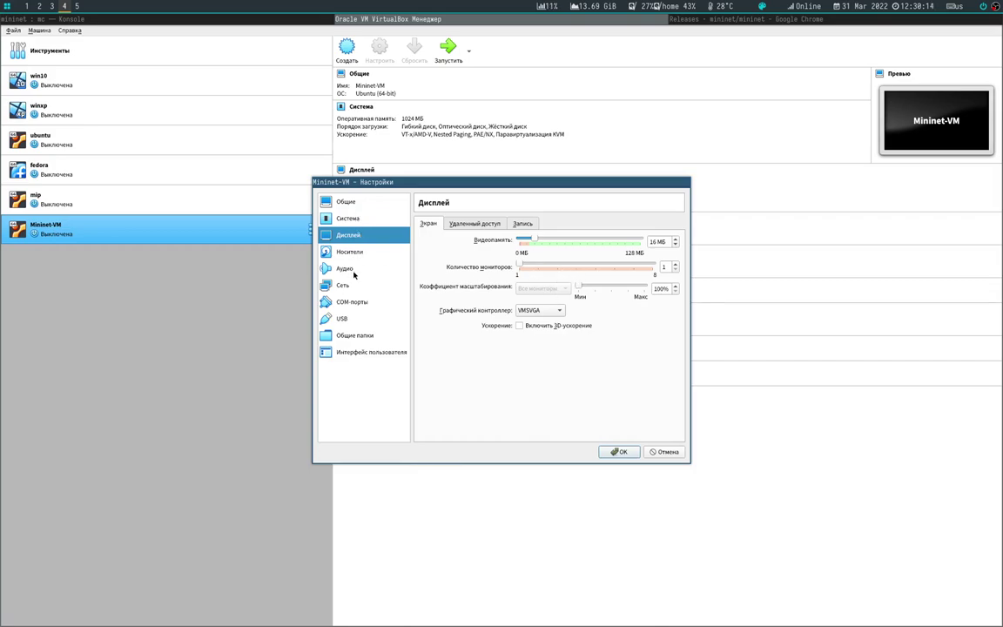
Review the virtual machine's general and system settings
{"action": "left_click", "coordinate": [331, 201]}
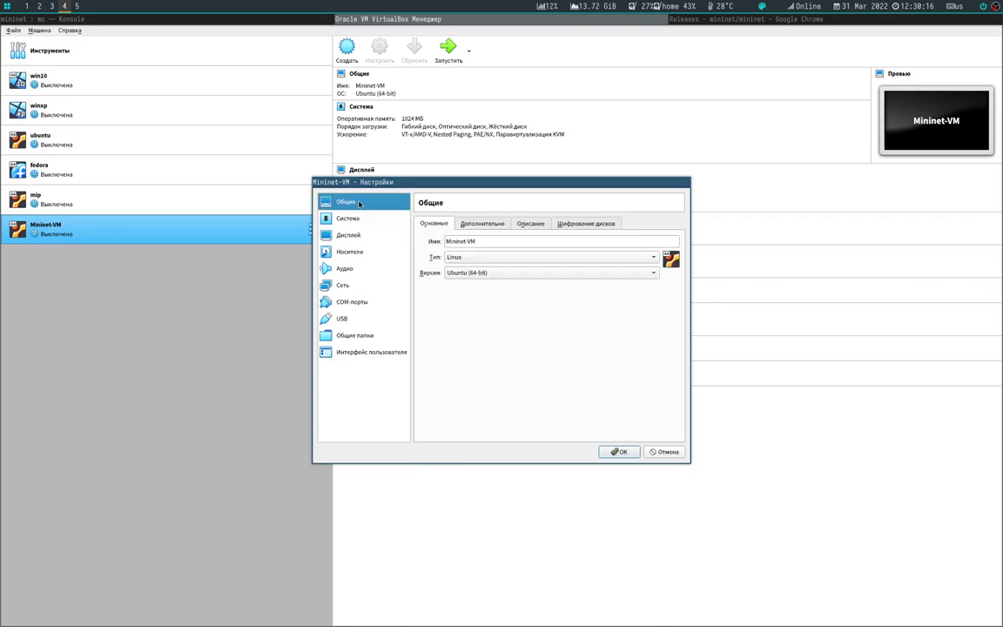
{"action": "left_click", "coordinate": [357, 234]}
{"action": "left_click", "coordinate": [348, 218]}
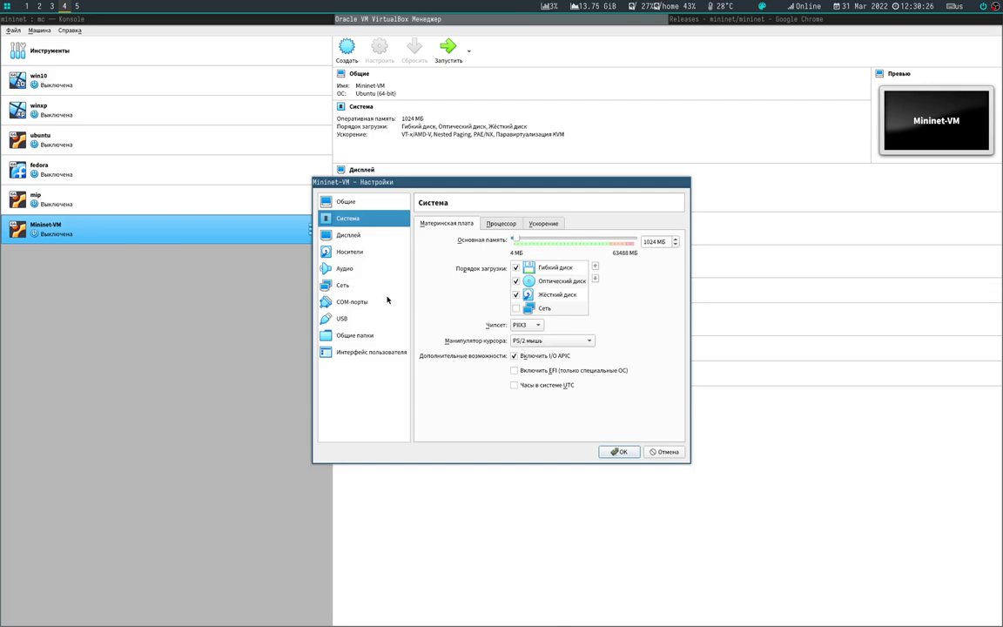
Attach network adapter 1 to the host-only adapter (Виртуальный адаптер хоста) vboxnet0 and save the virtual machine's settings
{"action": "left_click", "coordinate": [353, 286]}
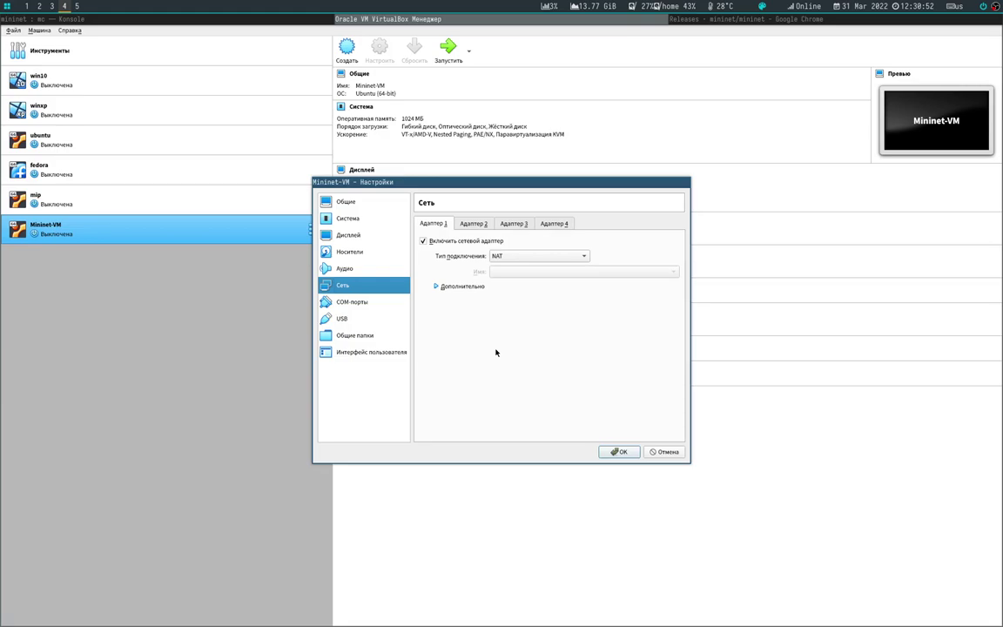
{"action": "left_click", "coordinate": [537, 256]}
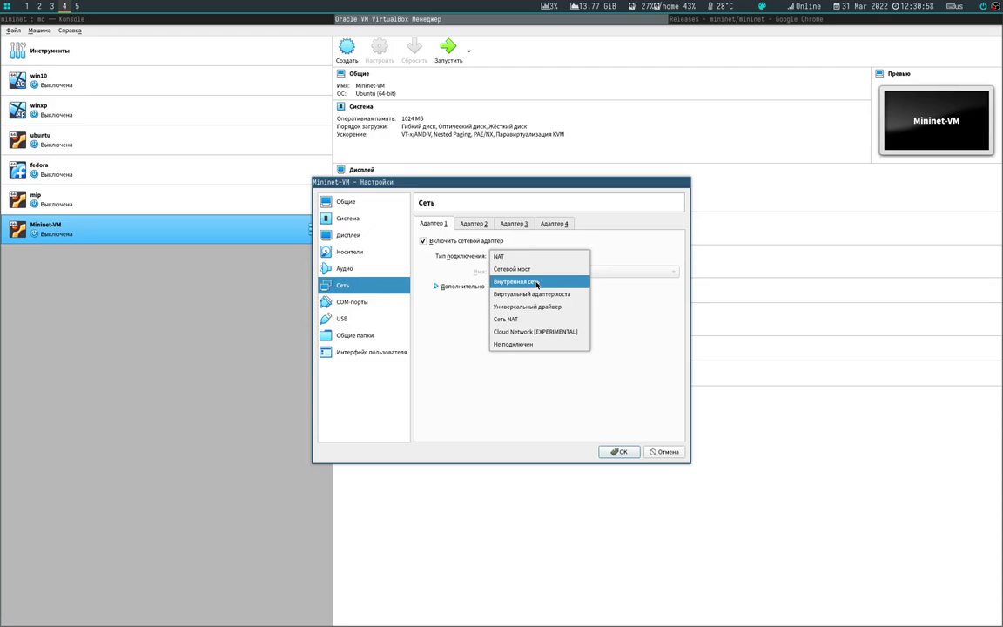
{"action": "left_click", "coordinate": [537, 282]}
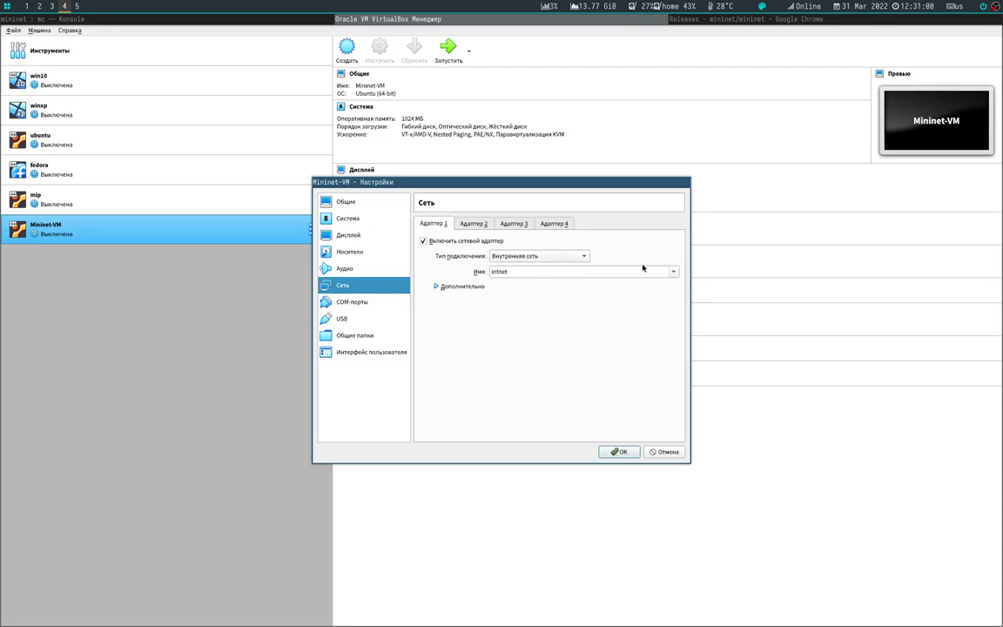
{"action": "left_click", "coordinate": [537, 255]}
{"action": "left_click", "coordinate": [537, 268]}
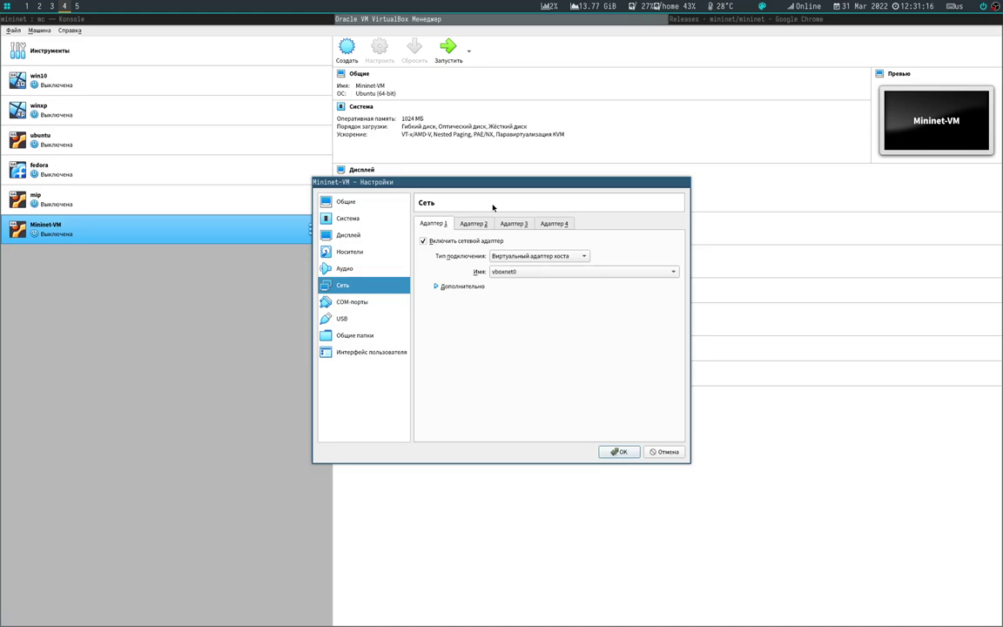
{"action": "left_click", "coordinate": [474, 224]}
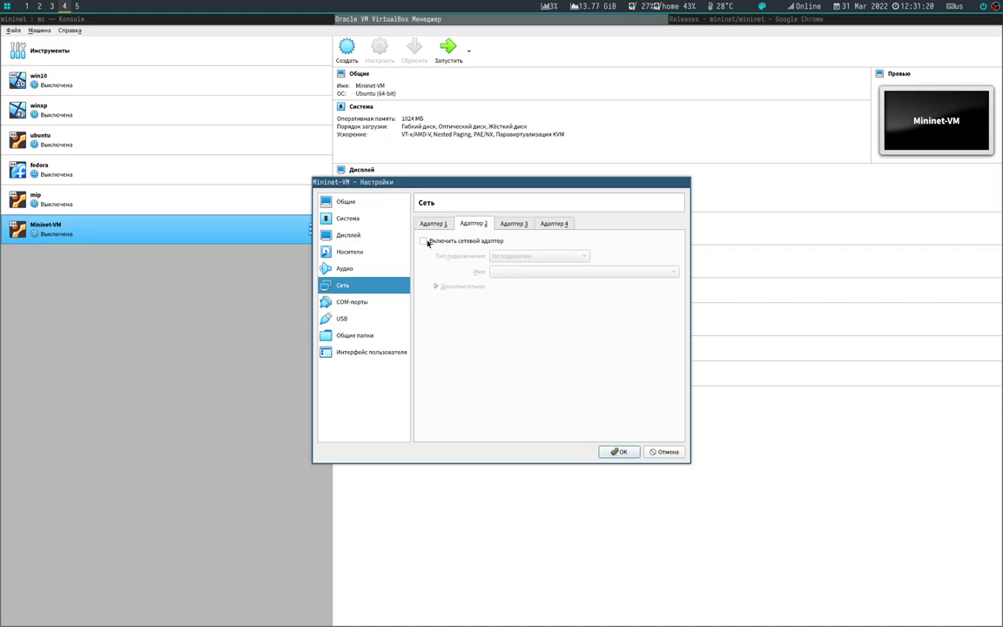
{"action": "left_click", "coordinate": [437, 226]}
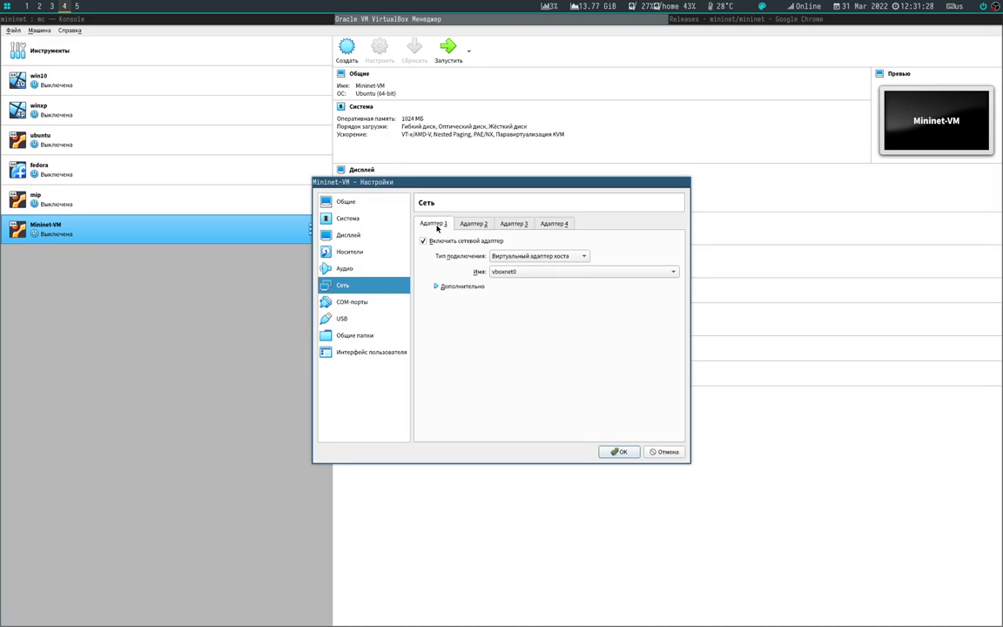
{"action": "left_click", "coordinate": [614, 451]}
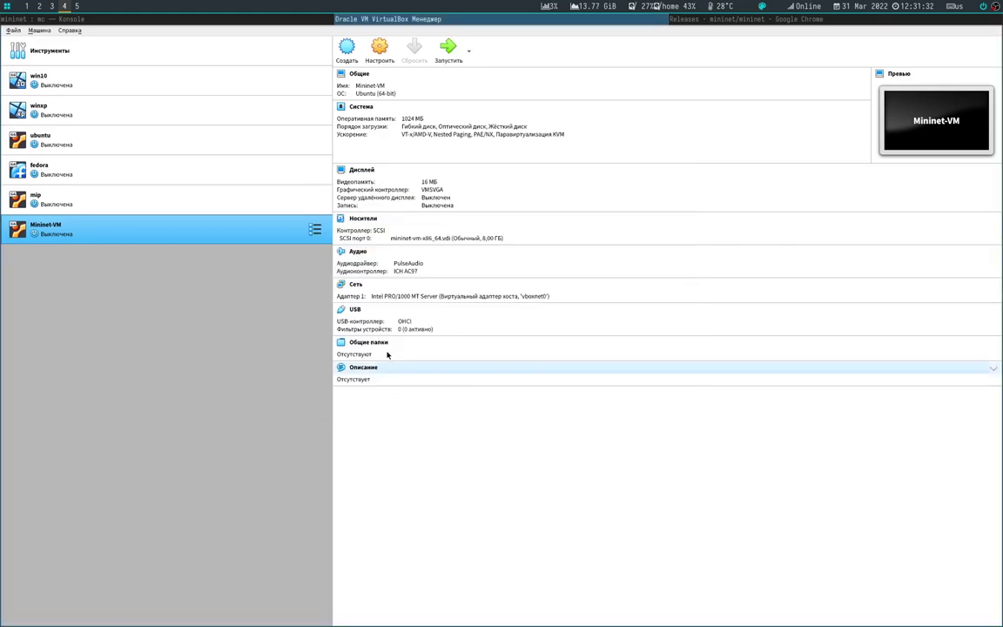
Start Mininet-VM and log in at its console as mininet with the account password
{"action": "left_click", "coordinate": [446, 57]}
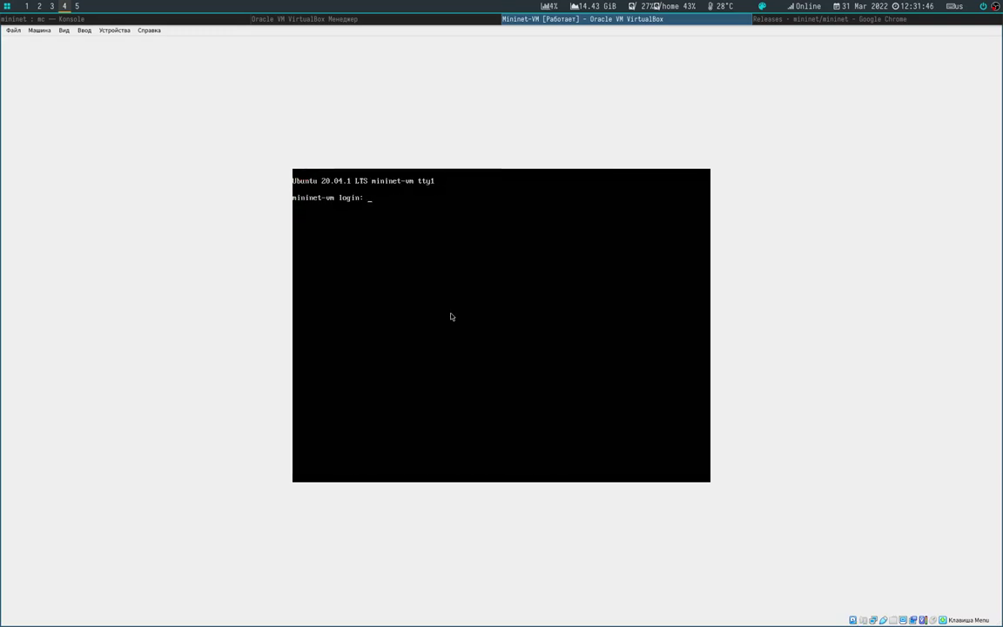
{"action": "type", "text": "mininet"}
{"action": "key", "text": "Return"}
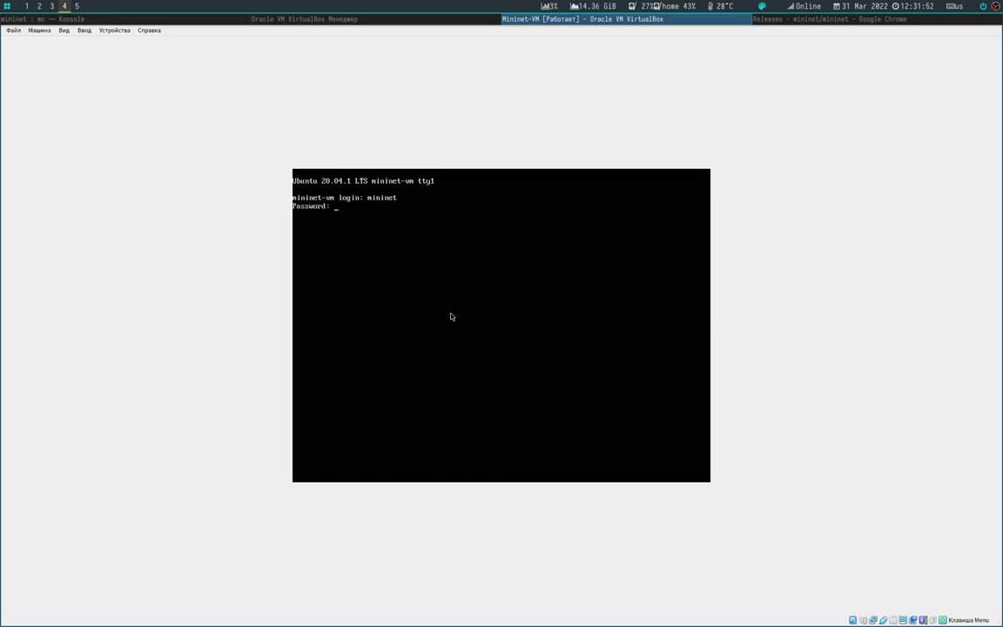
{"action": "key", "text": "Return"}
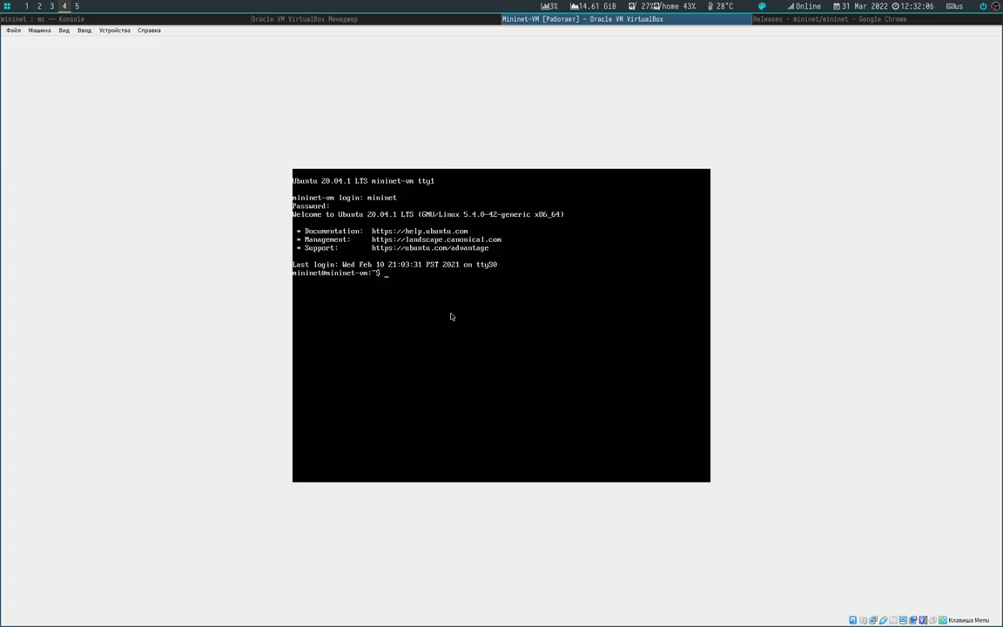
Look up the virtual machine's IP address with ifconfig
{"action": "type", "text": "ifconfig"}
{"action": "key", "text": "Return"}
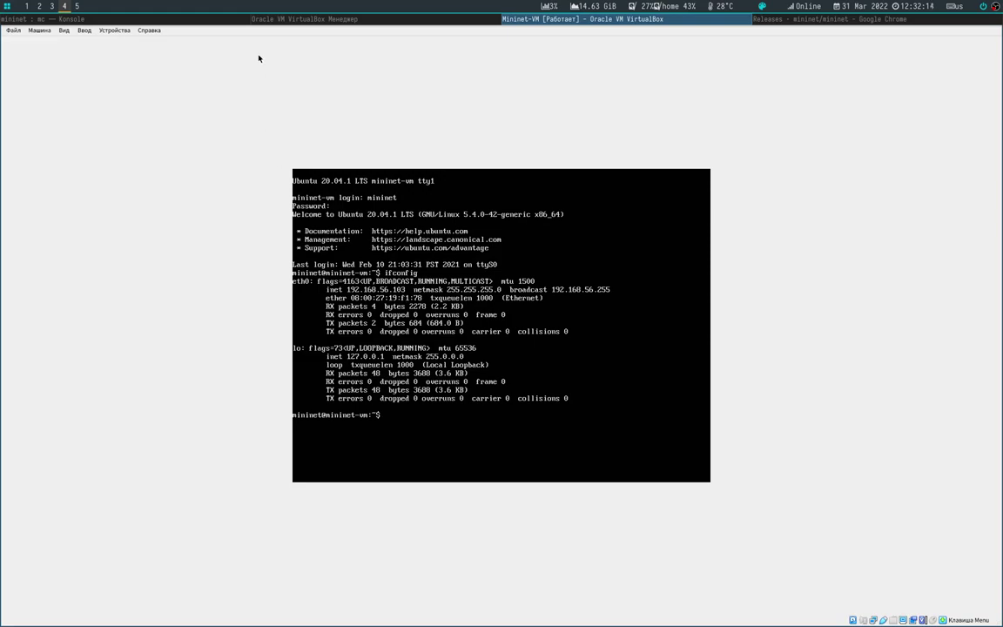
{"action": "left_click", "coordinate": [199, 20]}
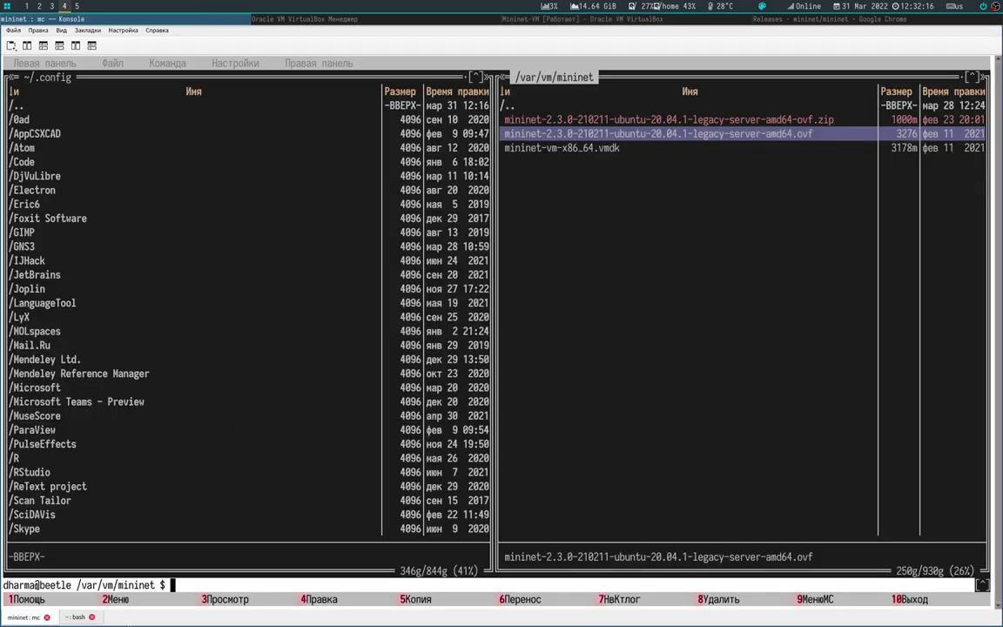
{"action": "left_click", "coordinate": [66, 619]}
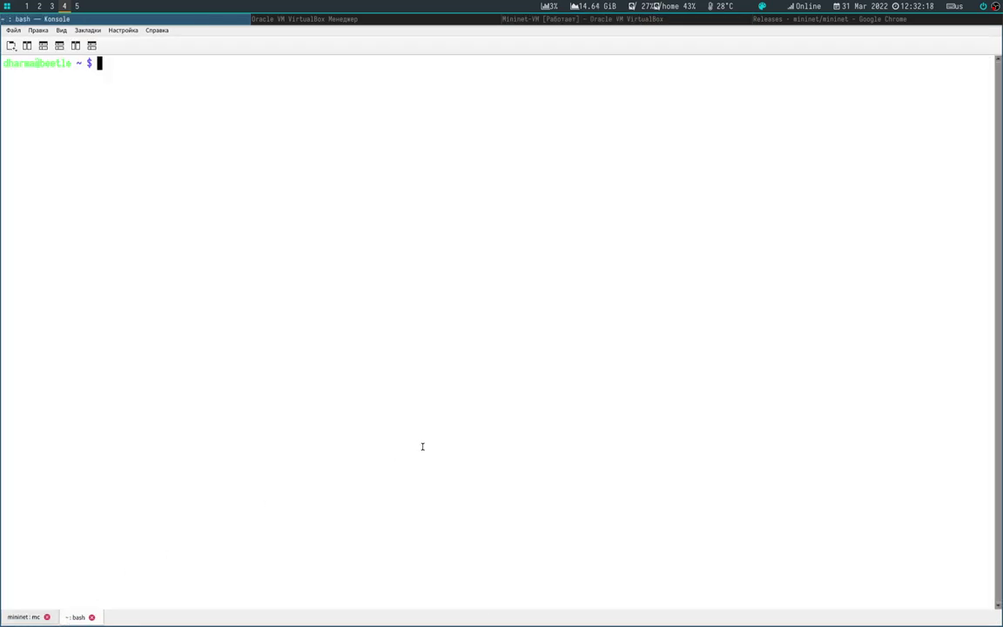
{"action": "type", "text": "ssh -Y"}
{"action": "type", "text": "mininet@192.168.5"}
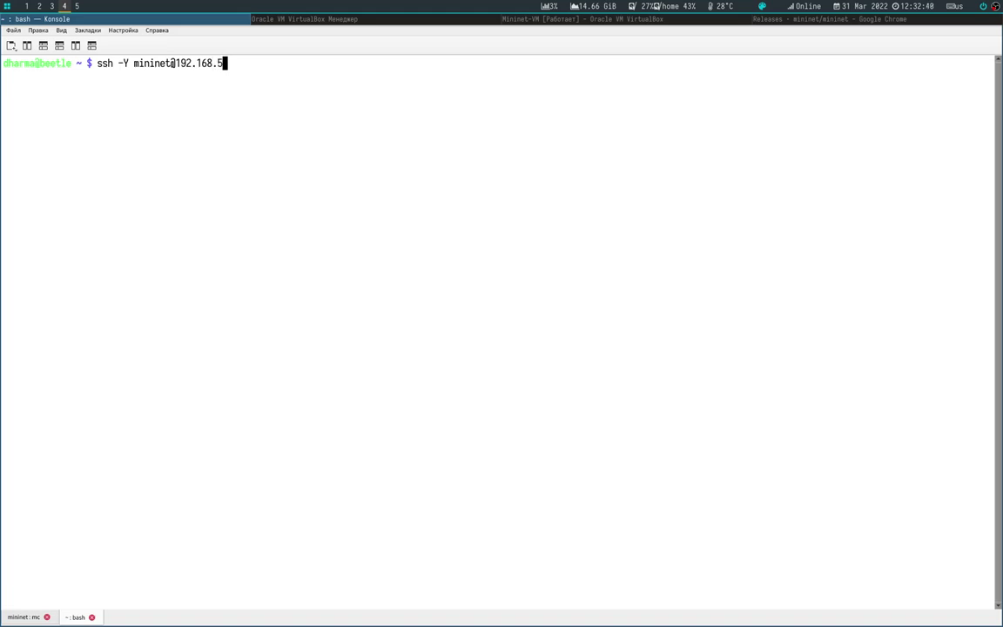
{"action": "type", "text": "6.103"}
{"action": "key", "text": "Return"}
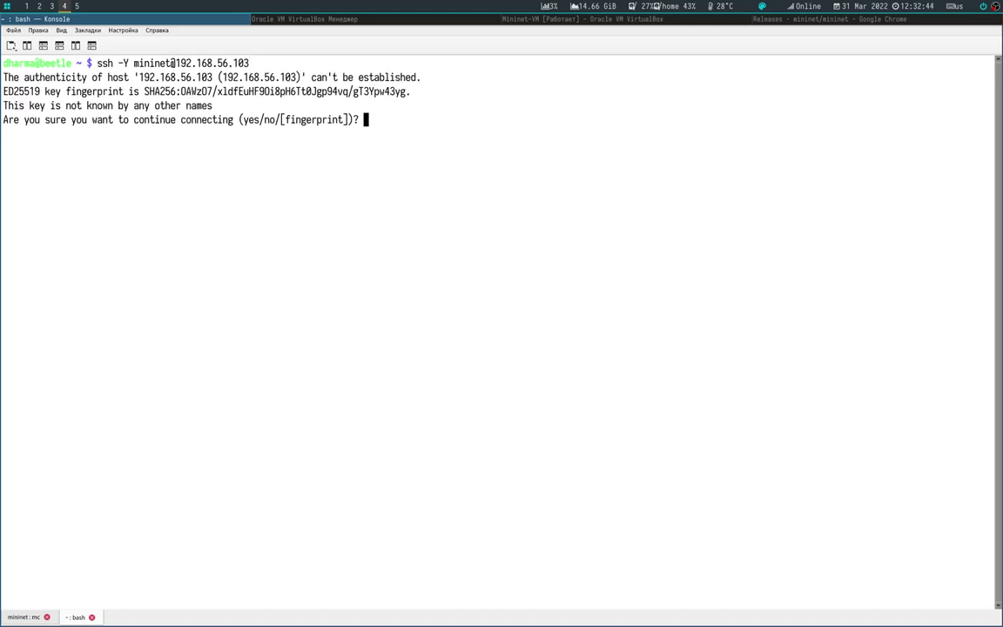
{"action": "type", "text": "yes"}
{"action": "key", "text": "Return"}
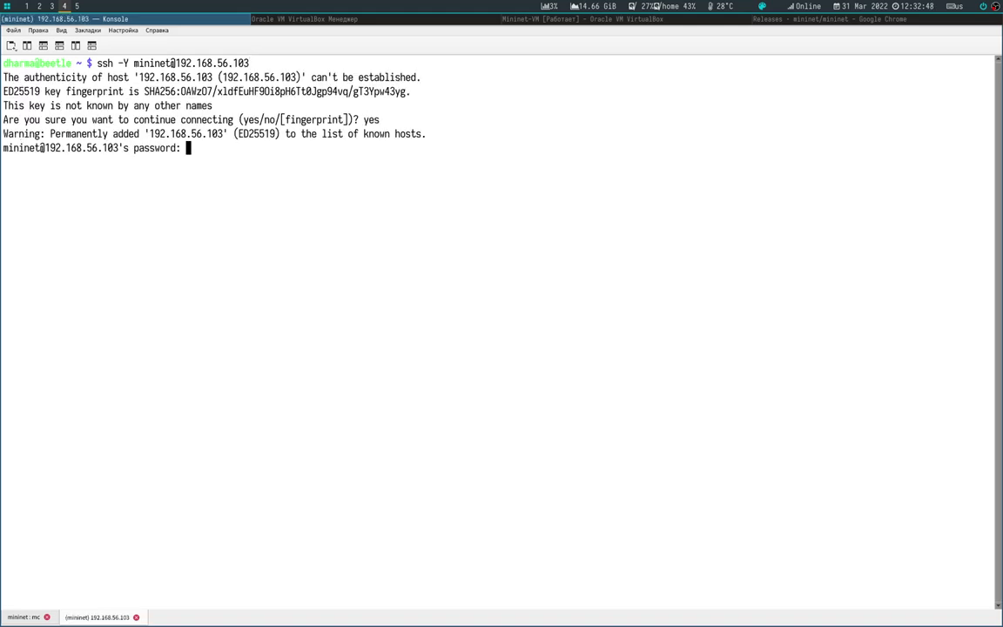
{"action": "key", "text": "Return"}
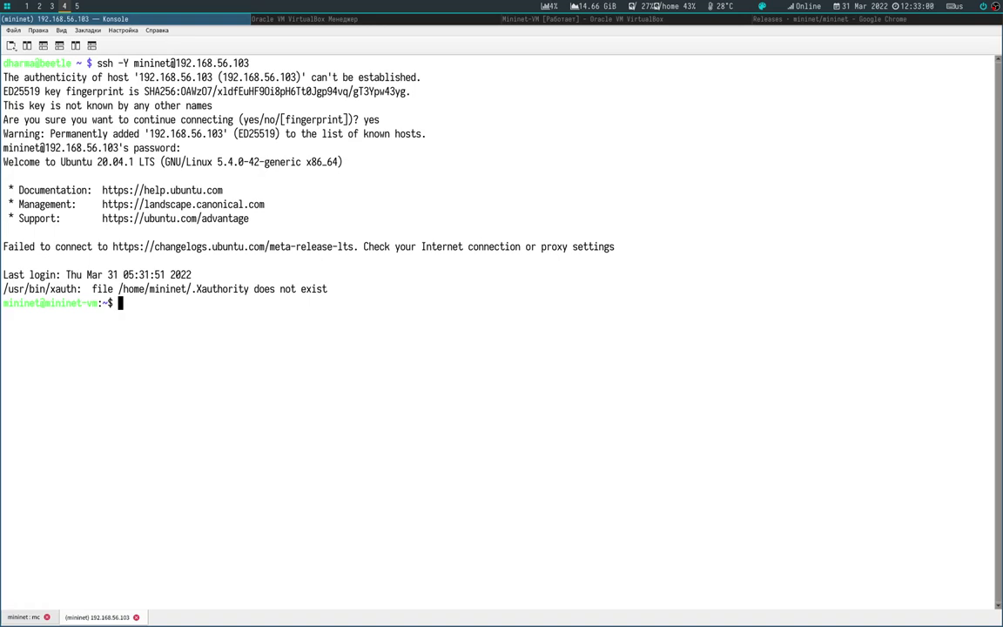
{"action": "key", "text": "ctrl+d"}
{"action": "key", "text": "Up"}
{"action": "key", "text": "Home"}
{"action": "key", "text": "Right"}
{"action": "key", "text": "Right"}
{"action": "key", "text": "Right"}
{"action": "key", "text": "Delete"}
{"action": "key", "text": "Delete"}
{"action": "key", "text": "Delete"}
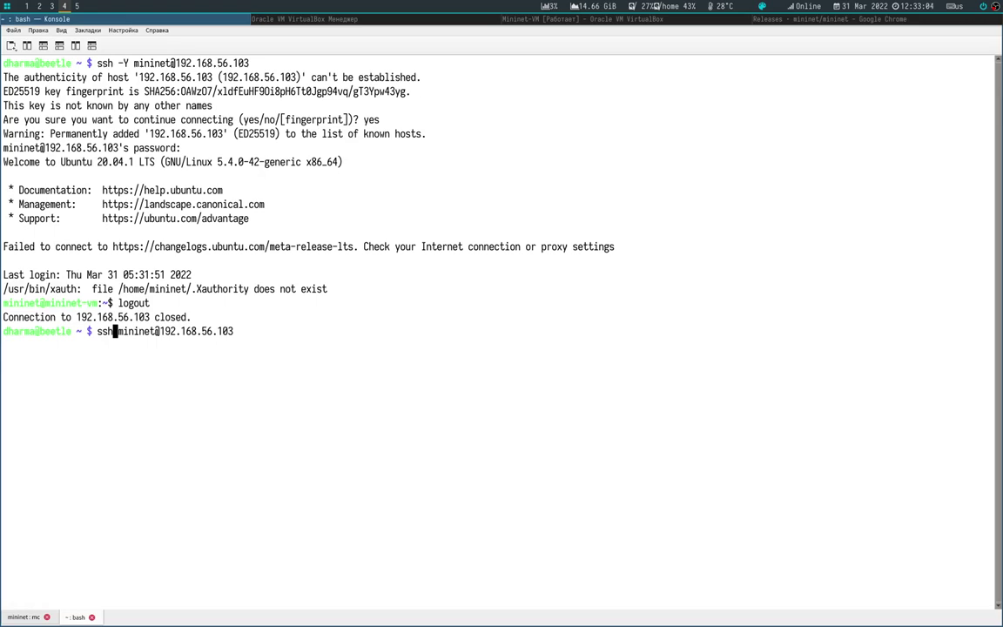
{"action": "type", "text": "-copy-id"}
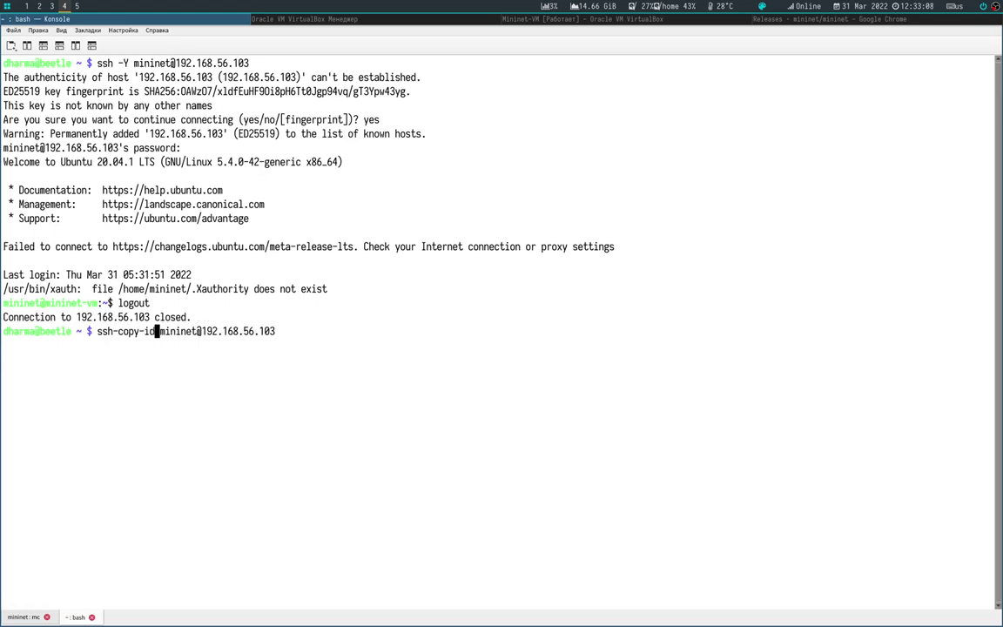
{"action": "key", "text": "Return"}
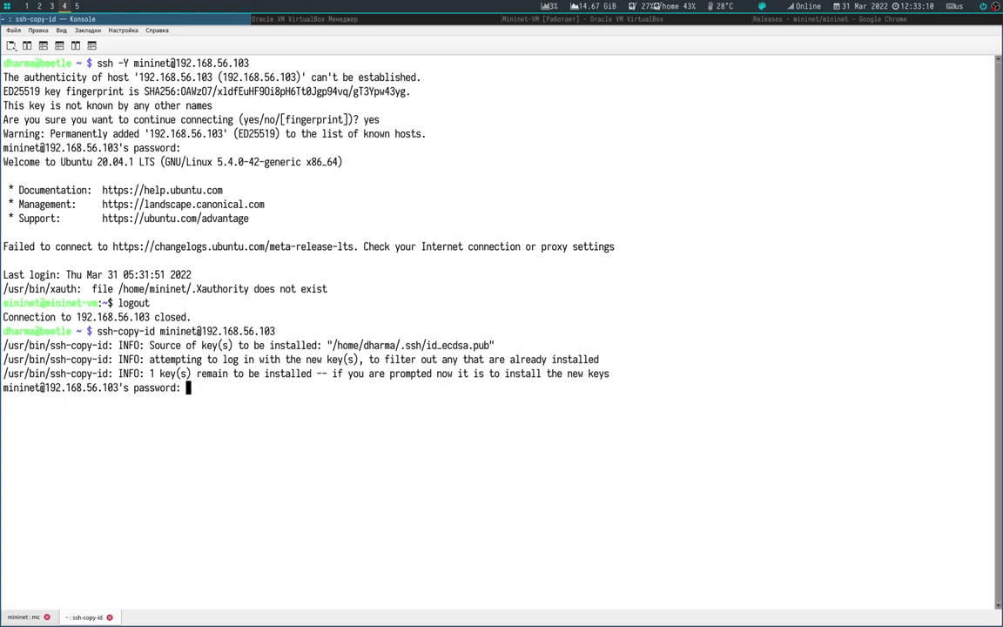
{"action": "key", "text": "Return"}
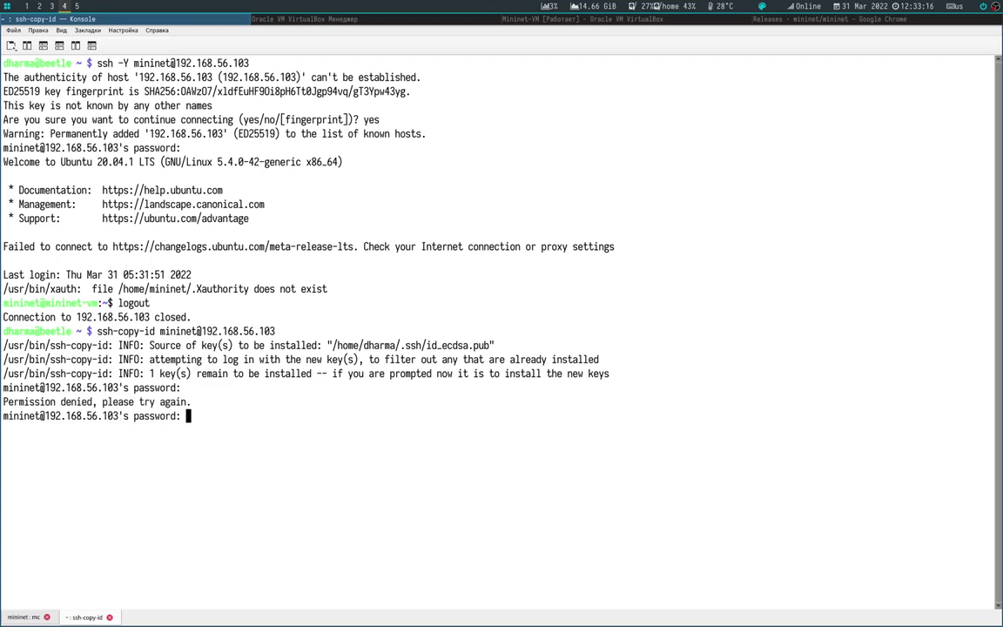
{"action": "key", "text": "Return"}
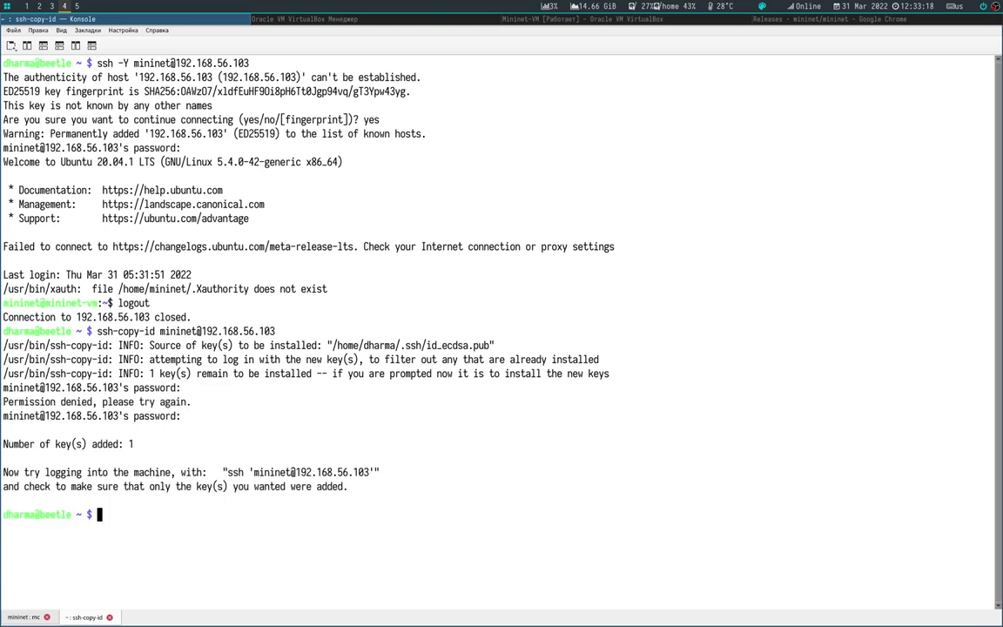
{"action": "key", "text": "Up"}
{"action": "key", "text": "Up"}
{"action": "key", "text": "Return"}
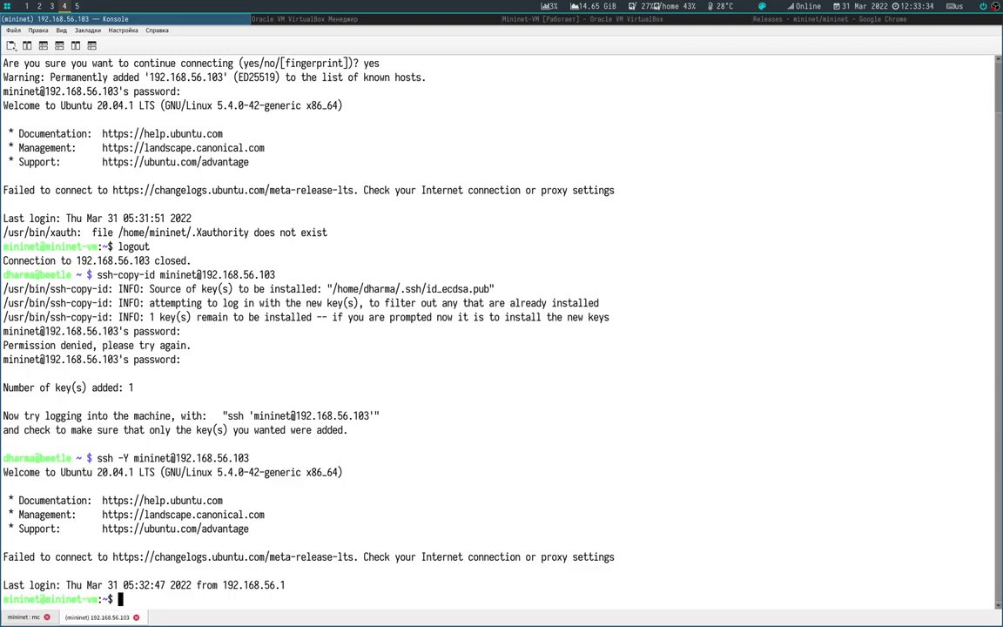
Test X11 forwarding by launching xterm, checking the eth0 address in it with ifconfig, and closing it
{"action": "type", "text": "xterm"}
{"action": "key", "text": "Return"}
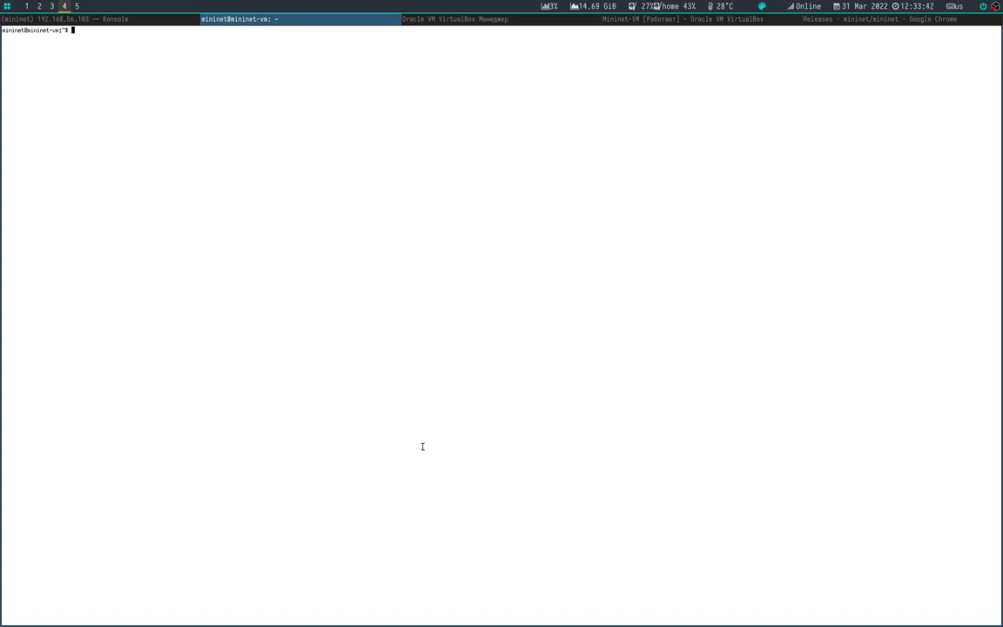
{"action": "type", "text": "ifconfig"}
{"action": "key", "text": "Return"}
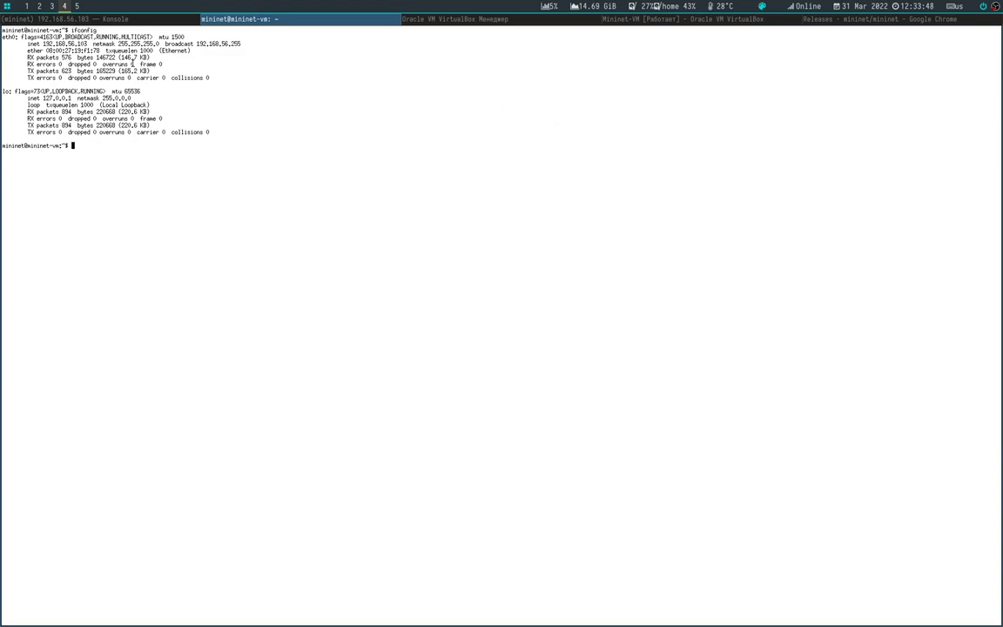
{"action": "left_click_drag", "start_coordinate": [41, 43], "coordinate": [85, 43]}
{"action": "key", "text": "ctrl+d"}
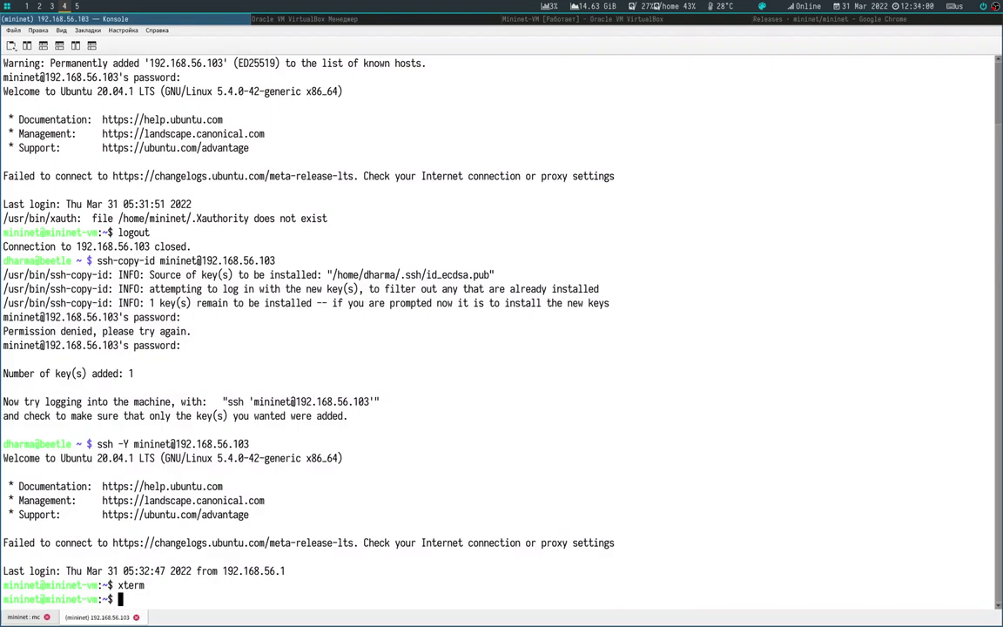
Start a root shell with sudo -i and open /etc/X11/app-defaults/XTerm in vi
{"action": "type", "text": "sudo -i"}
{"action": "key", "text": "Return"}
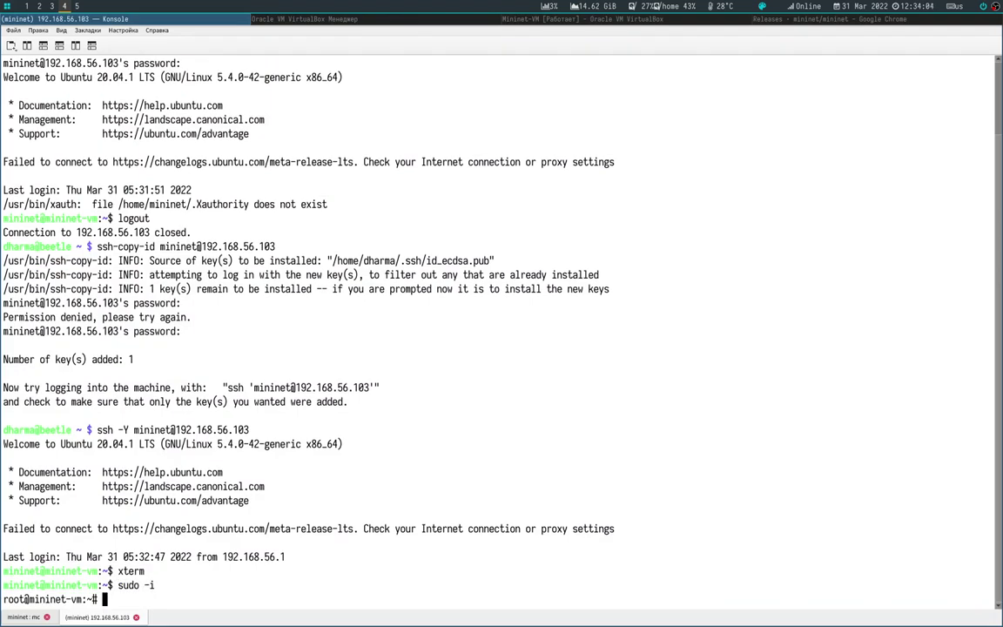
{"action": "type", "text": "vi /etc/X11/"}
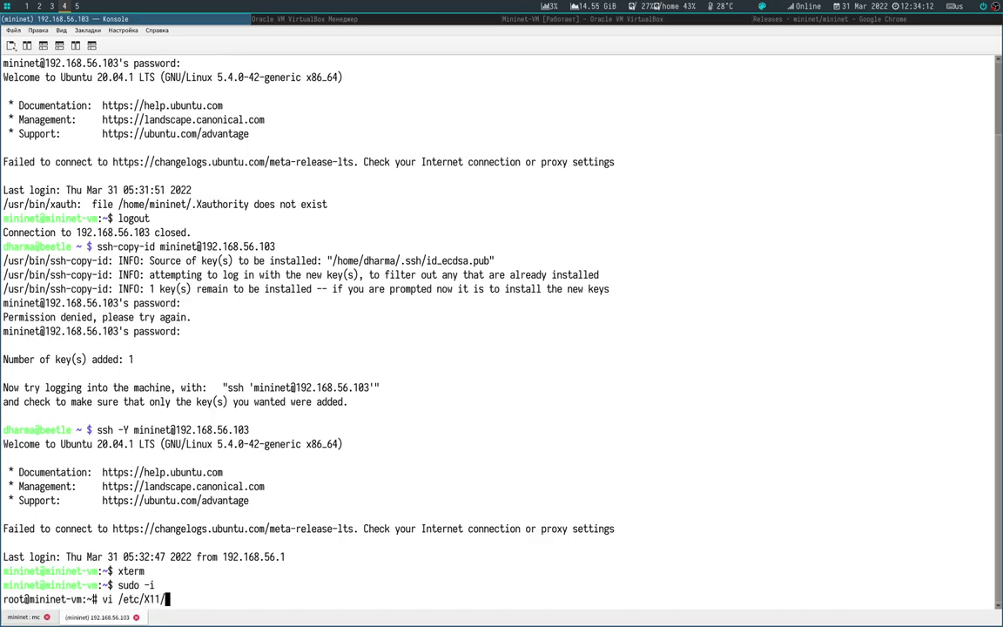
{"action": "key", "text": "Tab"}
{"action": "key", "text": "Tab"}
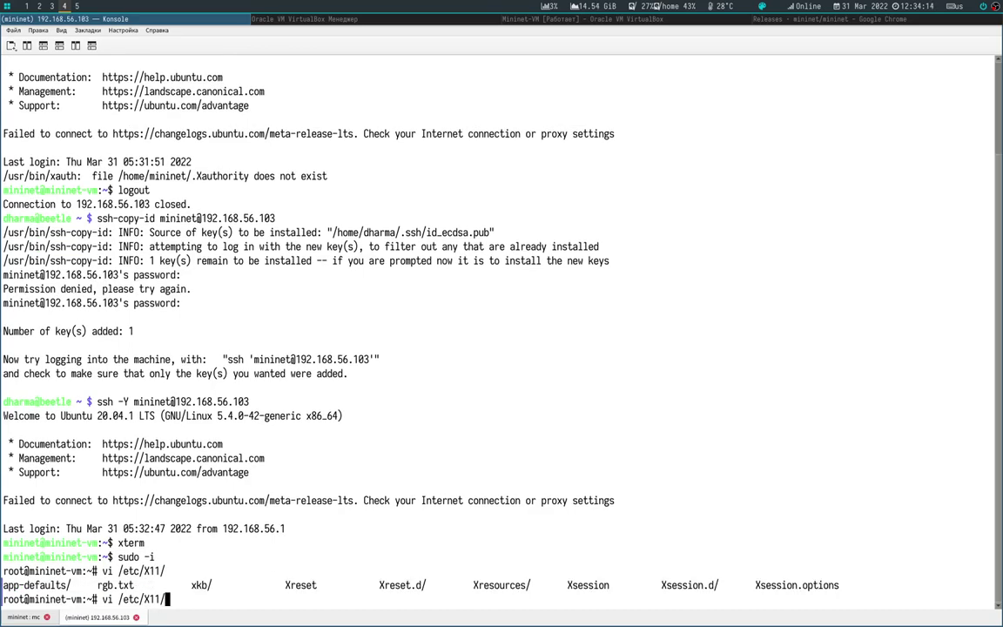
{"action": "type", "text": "ap"}
{"action": "key", "text": "Tab"}
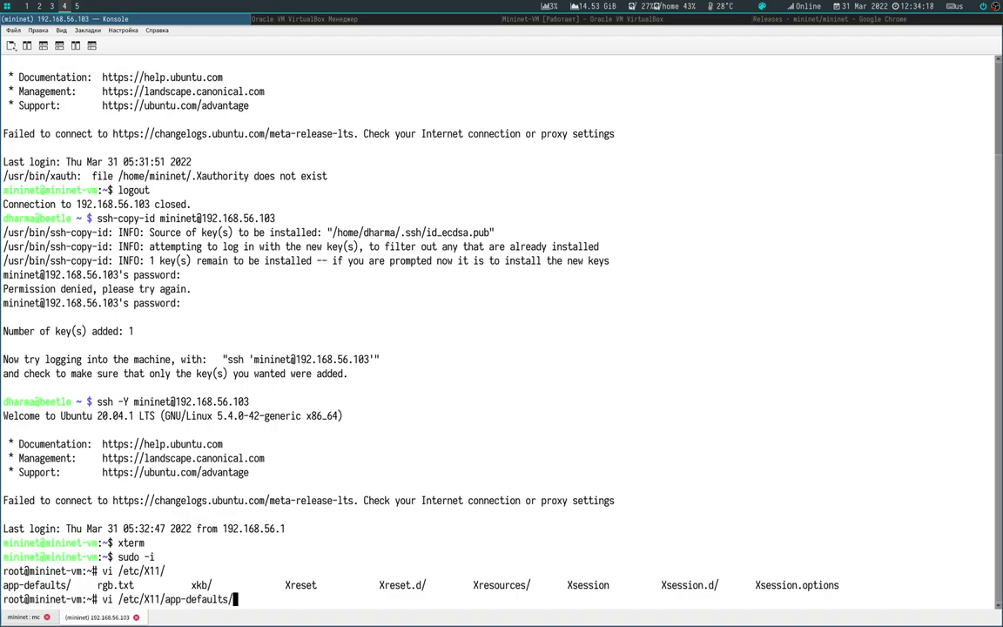
{"action": "key", "text": "Tab"}
{"action": "key", "text": "Tab"}
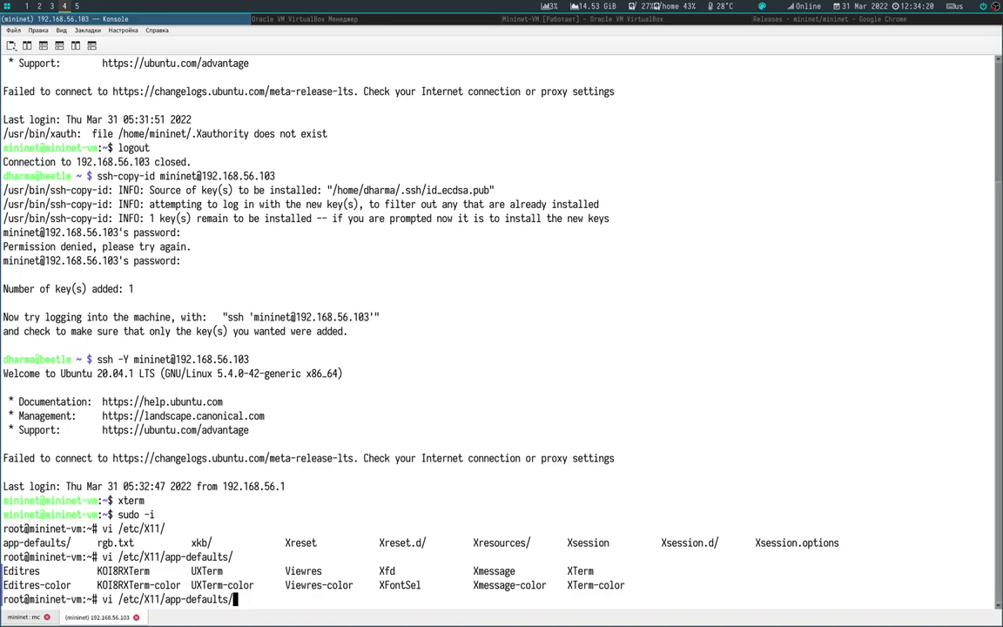
{"action": "type", "text": "X"}
{"action": "key", "text": "Tab"}
{"action": "key", "text": "Tab"}
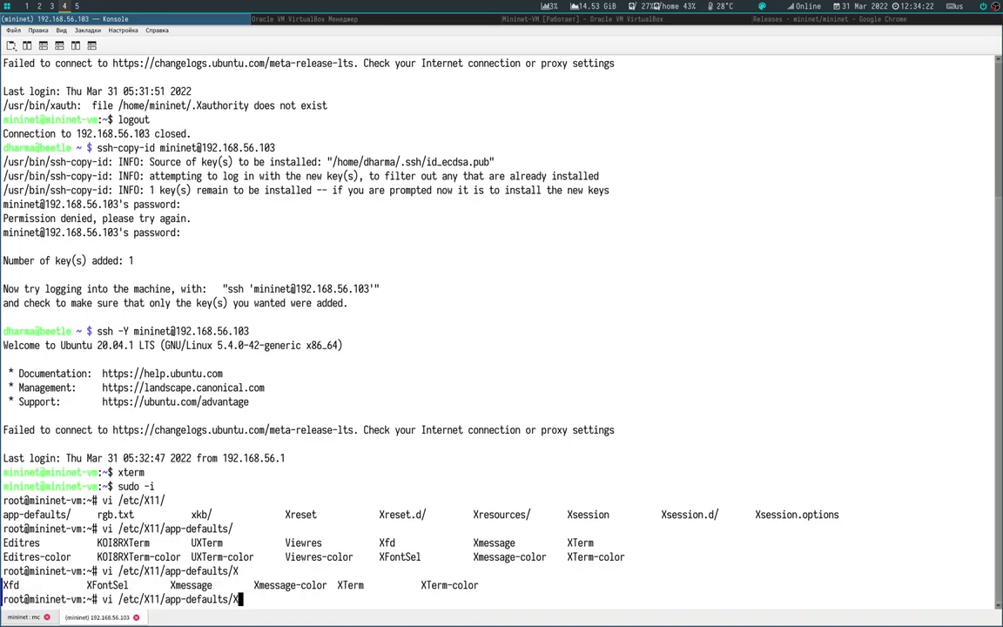
{"action": "type", "text": "T"}
{"action": "key", "text": "Tab"}
{"action": "key", "text": "Return"}
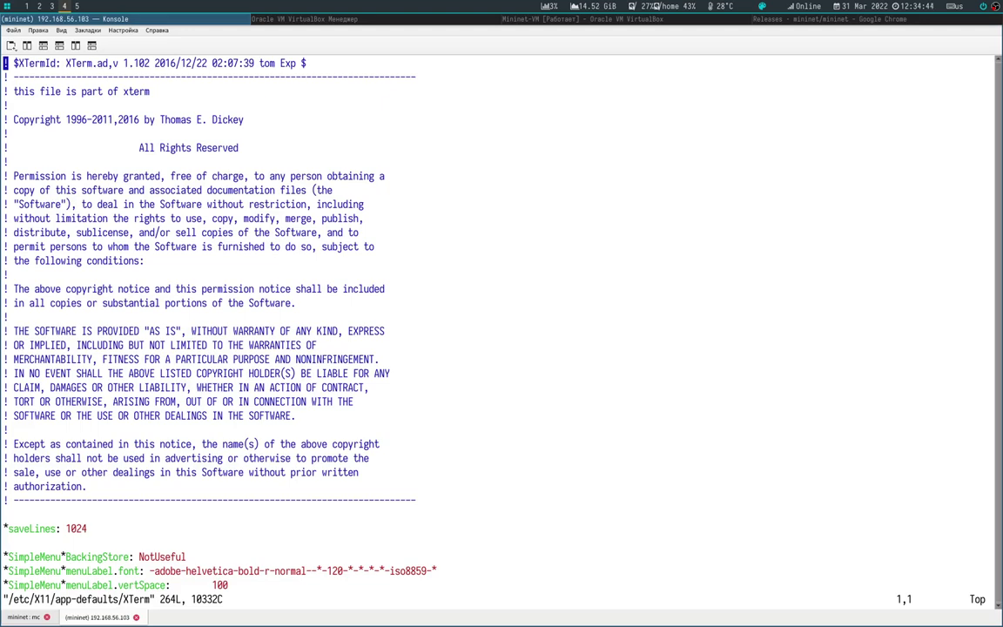
Append the line "xfont*faceName: Monospace" after the last line of the XTerm file
{"action": "scroll", "coordinate": [501, 331], "scroll_direction": "down", "scroll_amount": 20}
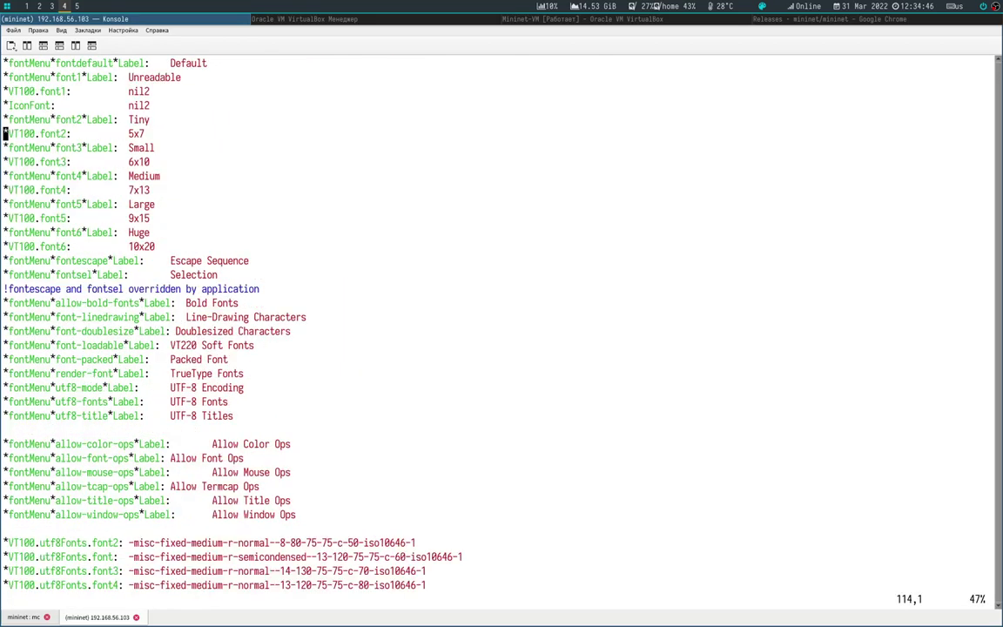
{"action": "left_click", "coordinate": [4, 148]}
{"action": "key", "text": "End"}
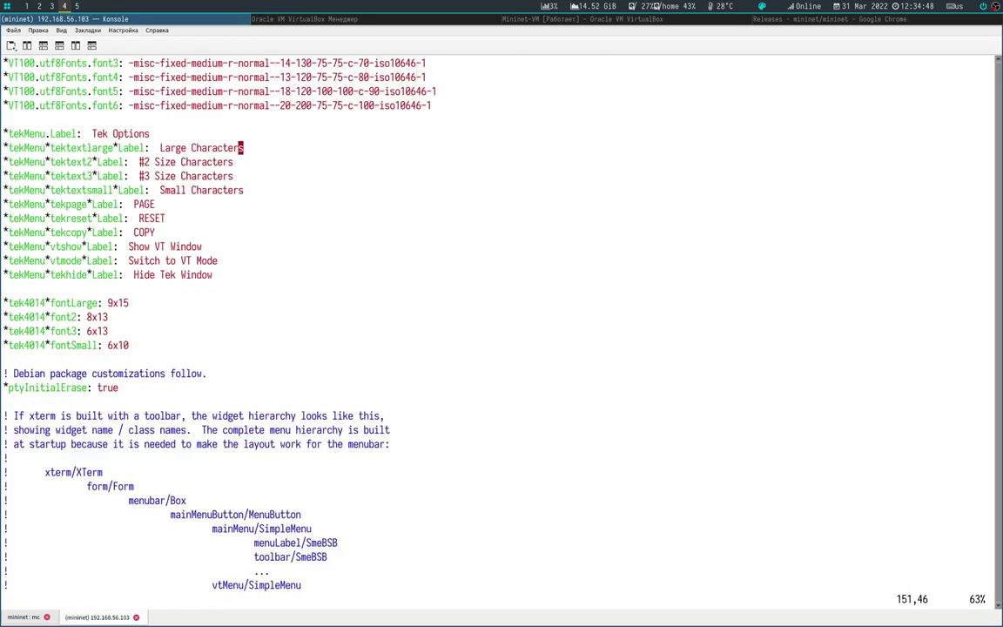
{"action": "key", "text": "shift+g"}
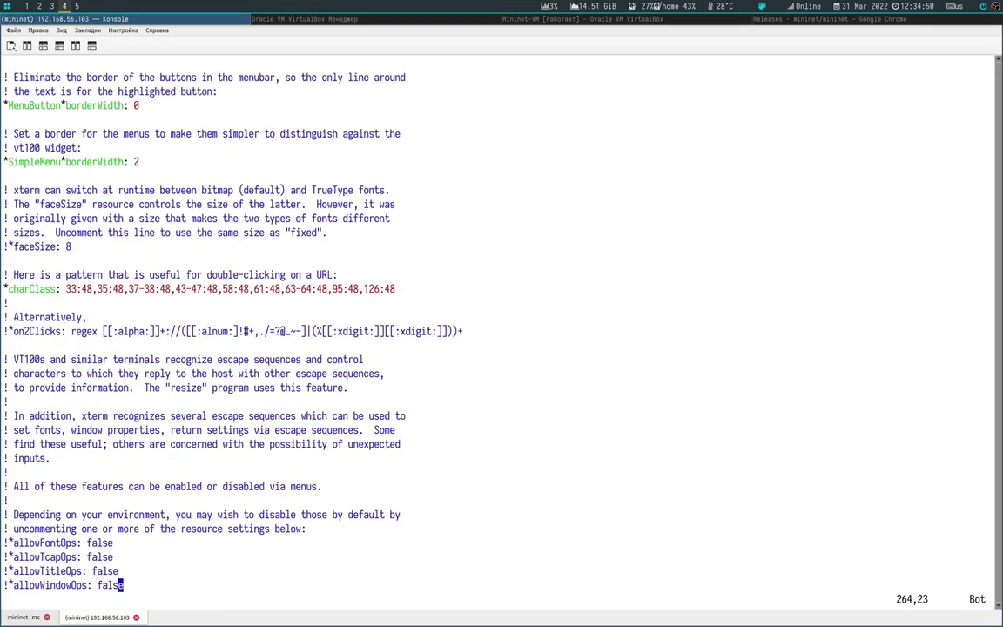
{"action": "key", "text": "A"}
{"action": "key", "text": "Return"}
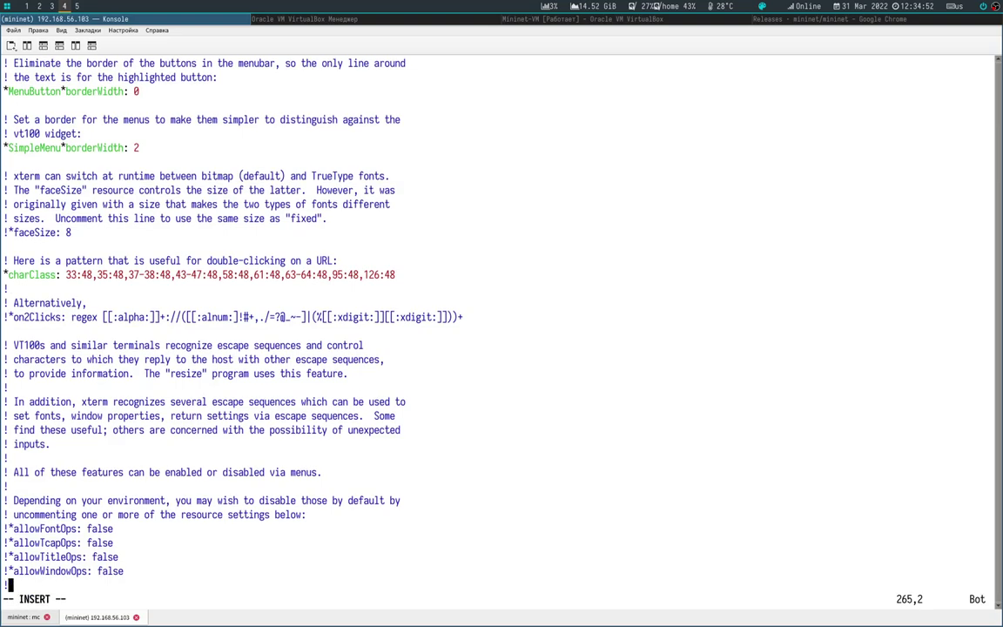
{"action": "key", "text": "BackSpace"}
{"action": "type", "text": "@@@@"}
{"action": "key", "text": "BackSpace"}
{"action": "key", "text": "BackSpace"}
{"action": "key", "text": "BackSpace"}
{"action": "key", "text": "BackSpace"}
{"action": "type", "text": "xfont*face"}
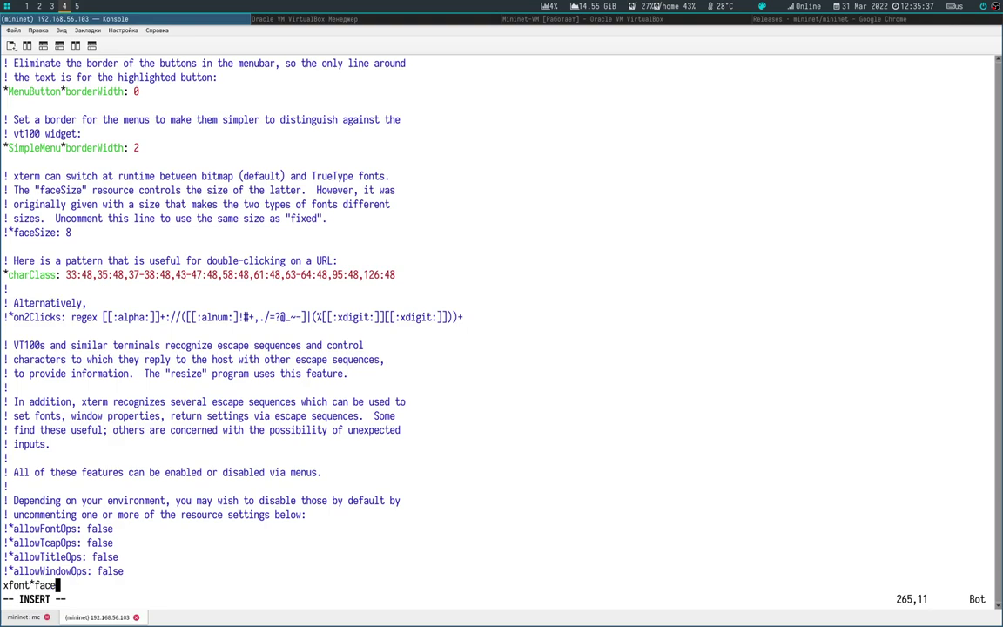
{"action": "type", "text": "Name: Mono"}
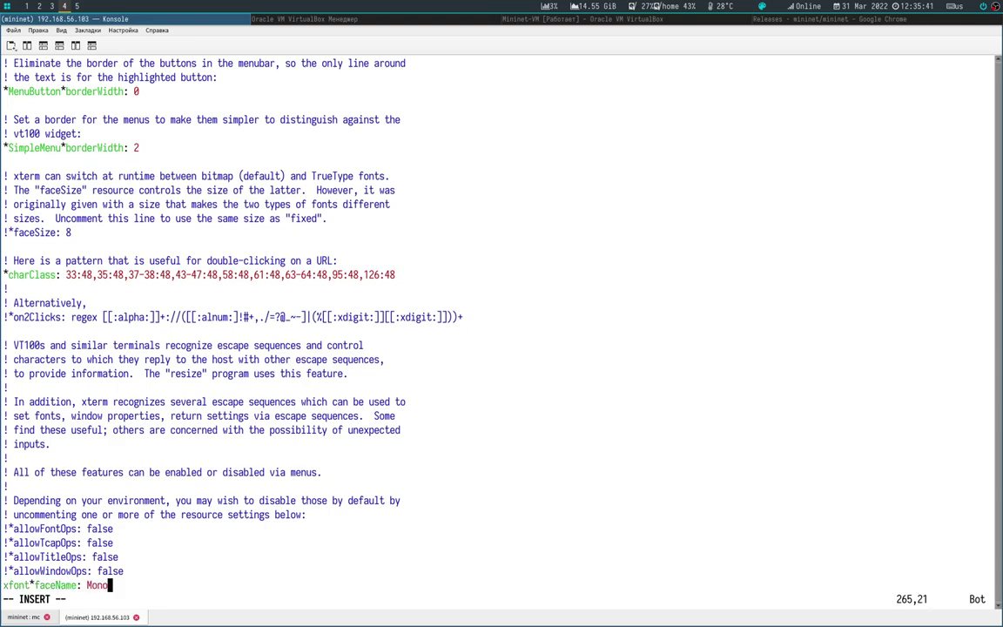
{"action": "type", "text": "space"}
{"action": "key", "text": "Return"}
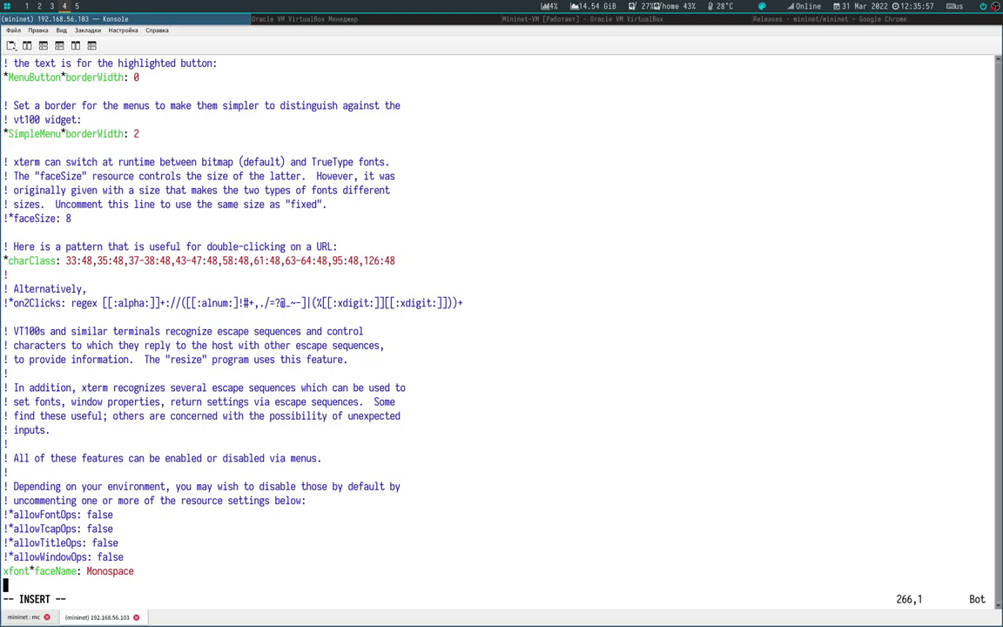
Add the line "xfont*faceSize: 14" below the faceName line, then save the file and quit vi
{"action": "key", "text": "Up"}
{"action": "key", "text": "Down"}
{"action": "type", "text": "xfont*face"}
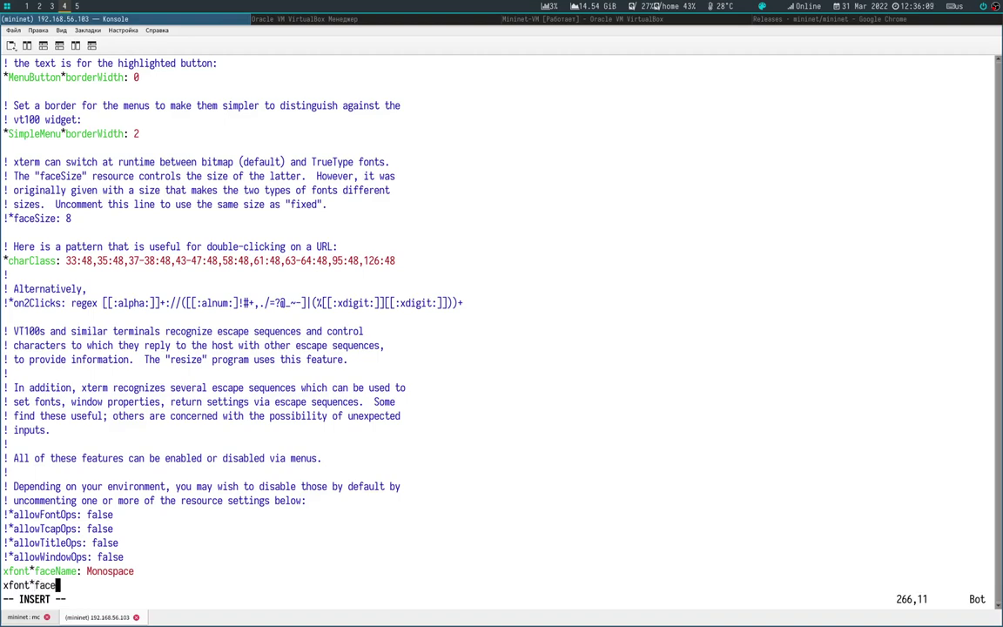
{"action": "type", "text": "Size:"}
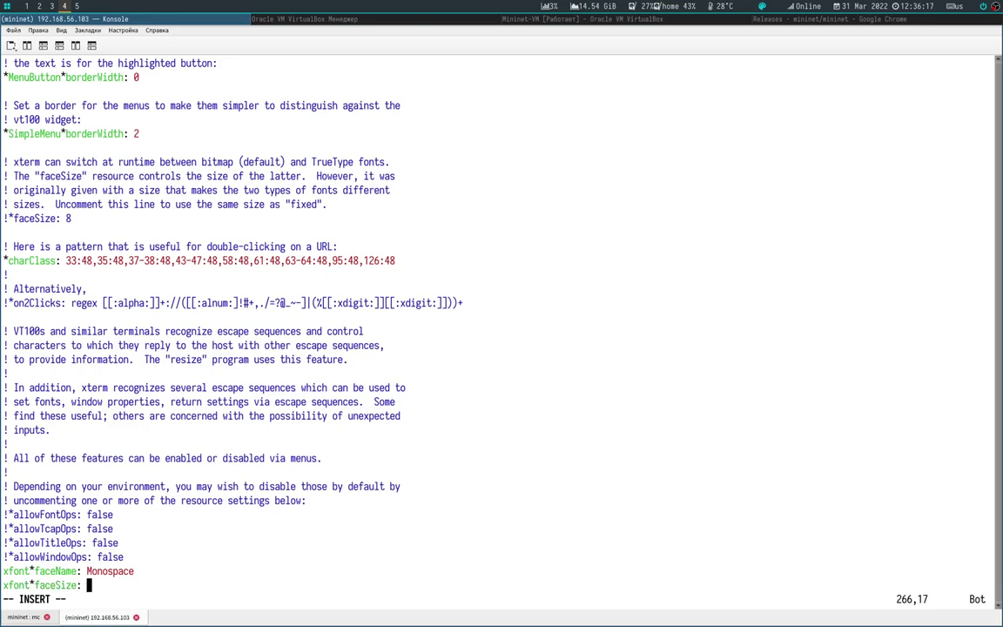
{"action": "type", "text": " 14"}
{"action": "key", "text": "Return"}
{"action": "key", "text": "Escape"}
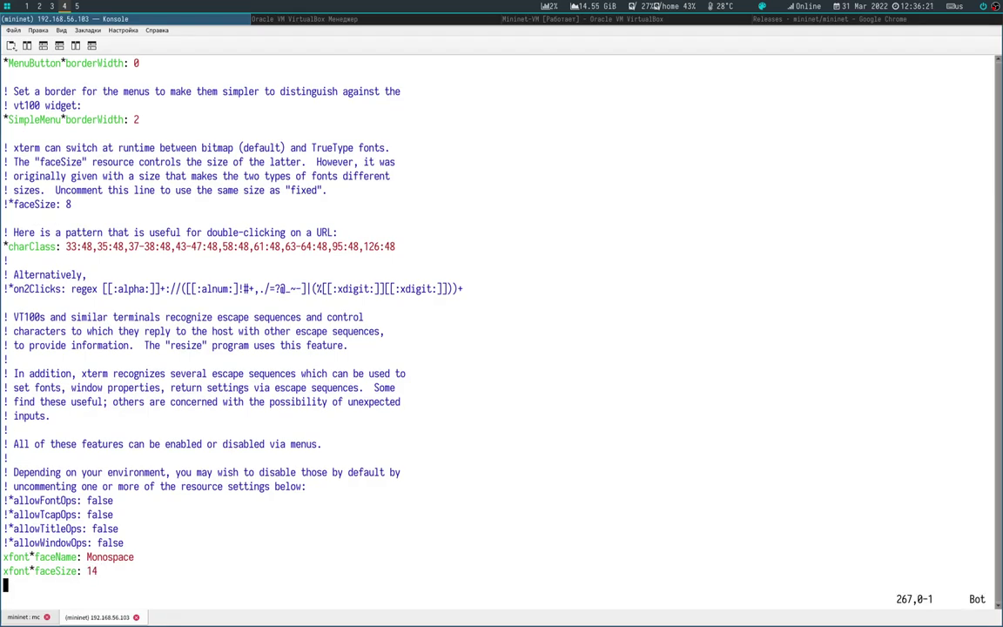
{"action": "type", "text": ":wq"}
{"action": "key", "text": "Return"}
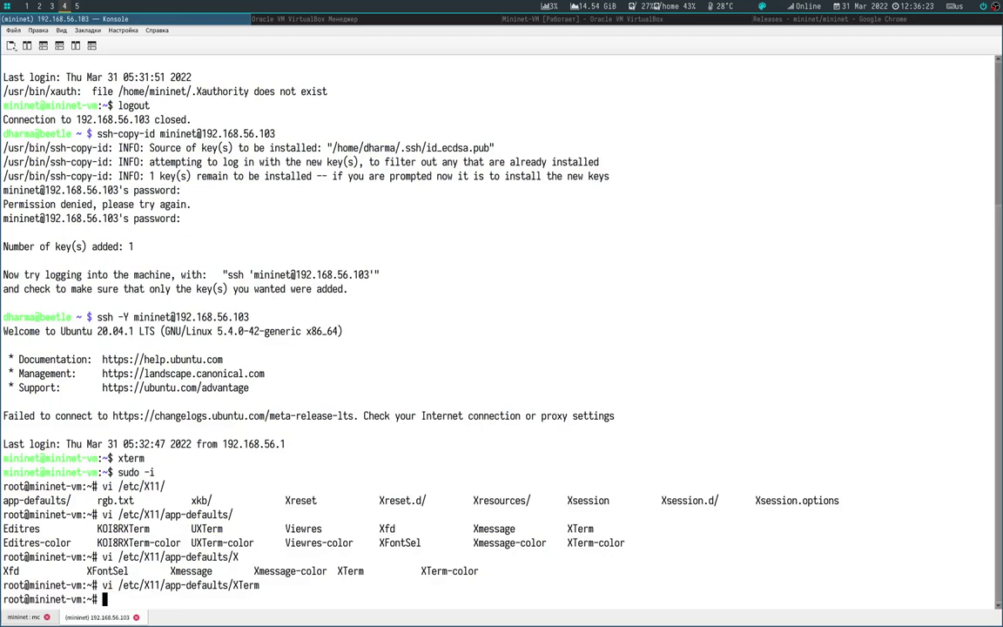
Log out of the root shell, launch xterm to check its font, and close it
{"action": "key", "text": "ctrl+d"}
{"action": "type", "text": "xt"}
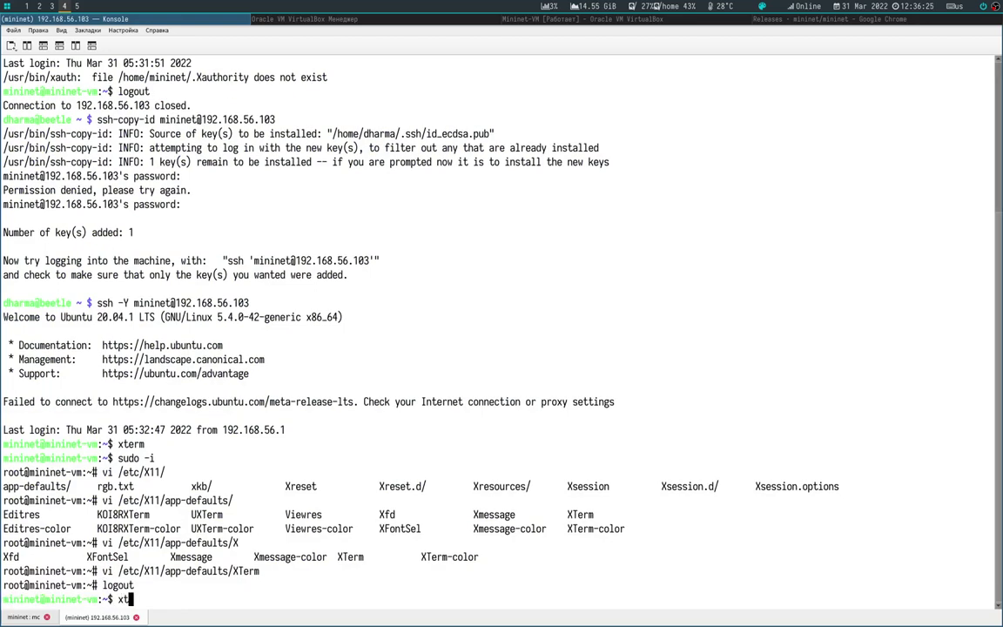
{"action": "type", "text": "erm"}
{"action": "key", "text": "Return"}
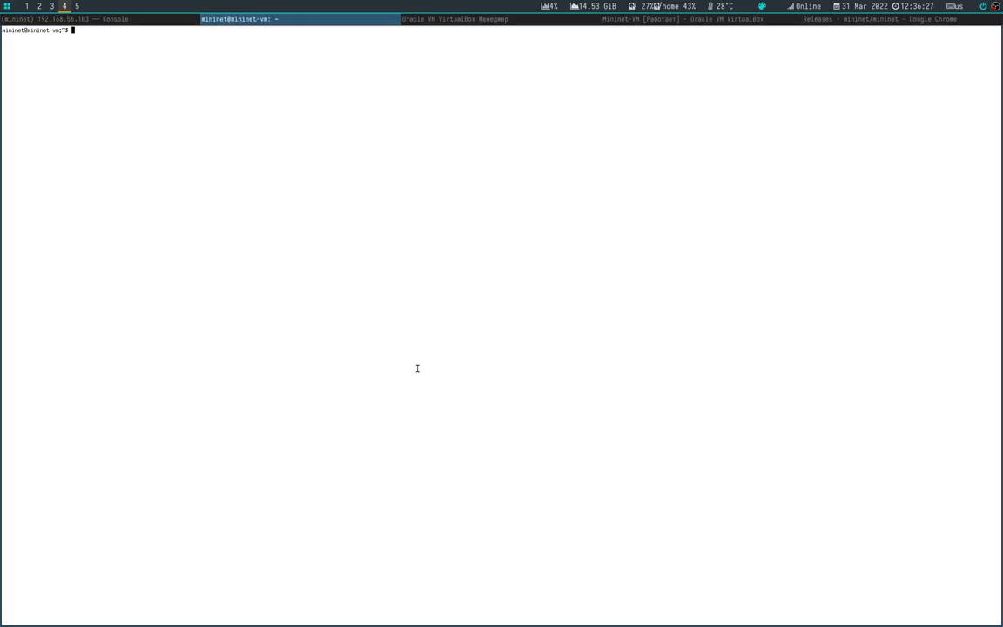
{"action": "key", "text": "ctrl+d"}
Reopen the XTerm file in vi as root, remove the leading x from the faceName and faceSize lines, and save it
{"action": "type", "text": "sudo -i"}
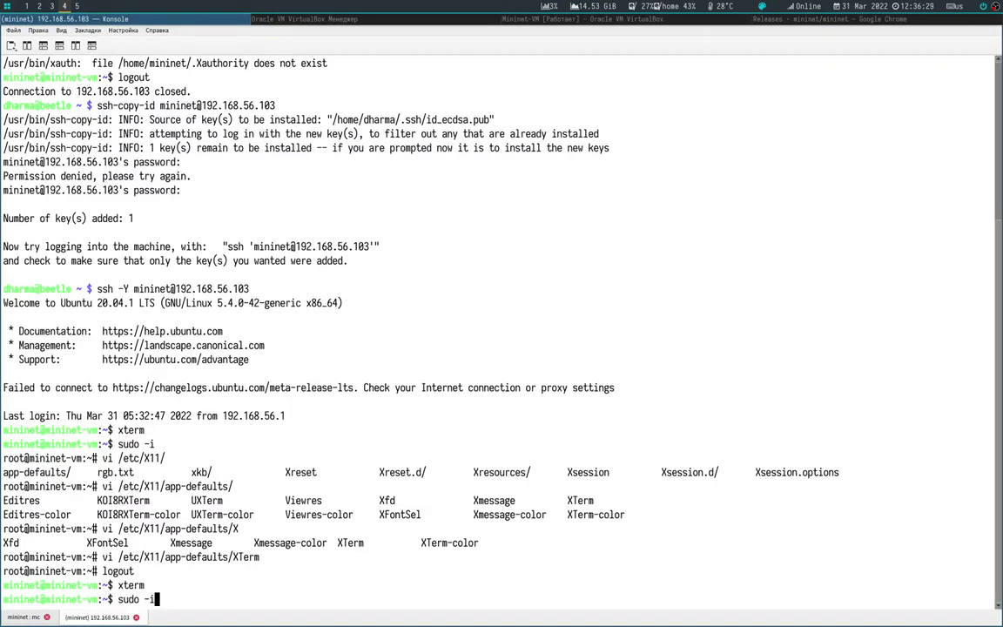
{"action": "key", "text": "Return"}
{"action": "key", "text": "Up"}
{"action": "key", "text": "Return"}
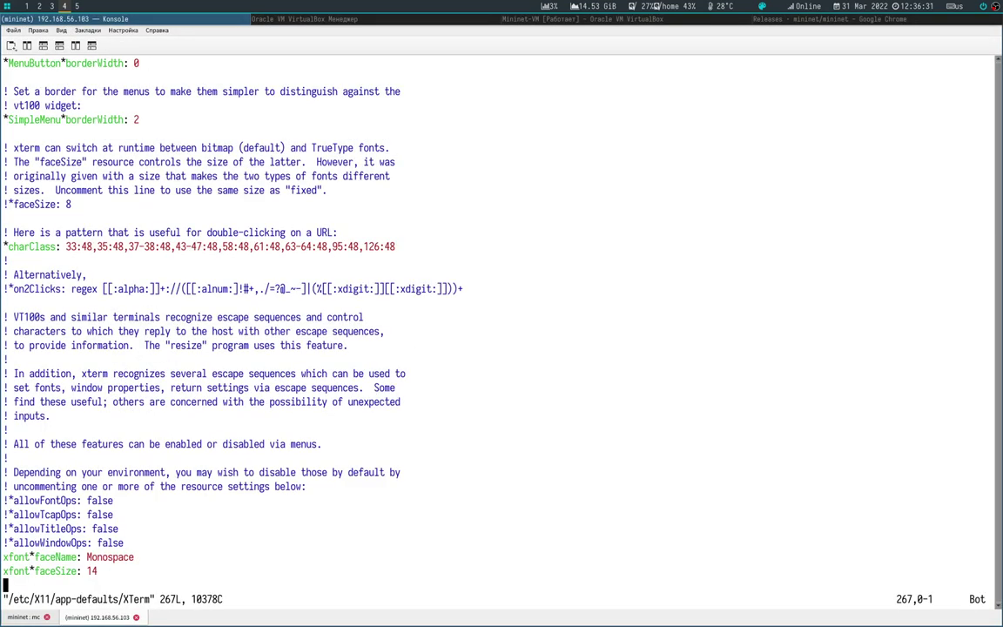
{"action": "key", "text": "Up"}
{"action": "key", "text": "Up"}
{"action": "key", "text": "i"}
{"action": "key", "text": "Delete"}
{"action": "key", "text": "Down"}
{"action": "key", "text": "Delete"}
{"action": "key", "text": "Escape"}
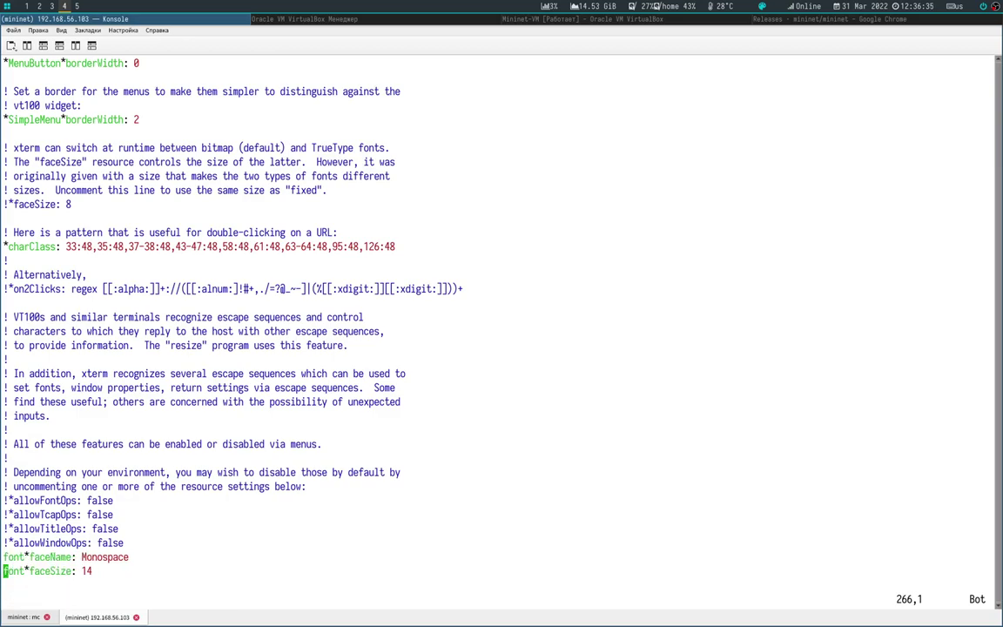
{"action": "type", "text": ":wq"}
{"action": "key", "text": "Return"}
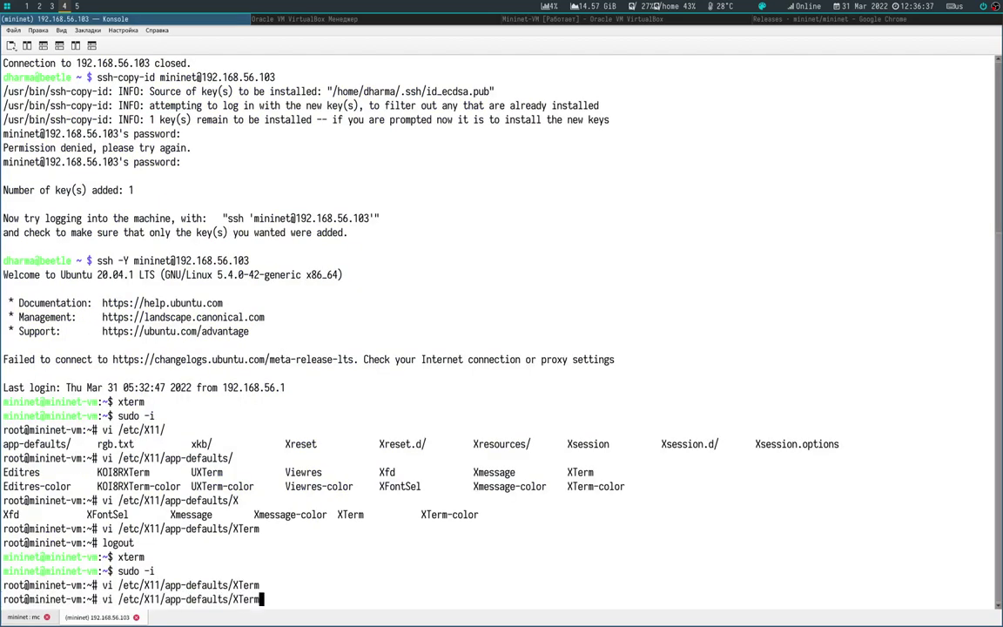
Leave the root shell, run xterm again to examine the font, and close the window
{"action": "key", "text": "ctrl+d"}
{"action": "key", "text": "Up"}
{"action": "key", "text": "Up"}
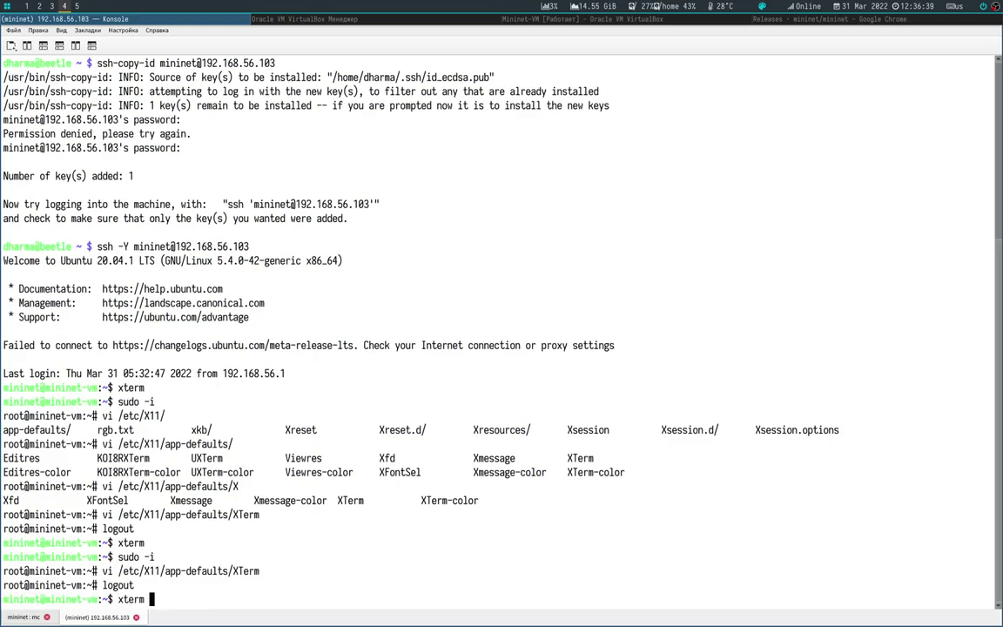
{"action": "key", "text": "Return"}
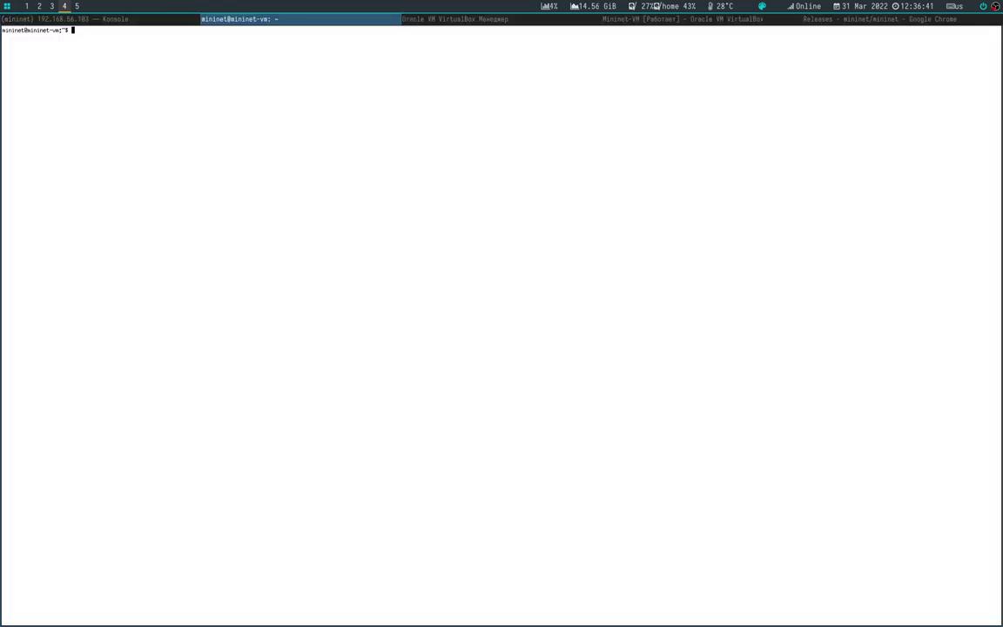
{"action": "key", "text": "ctrl+d"}
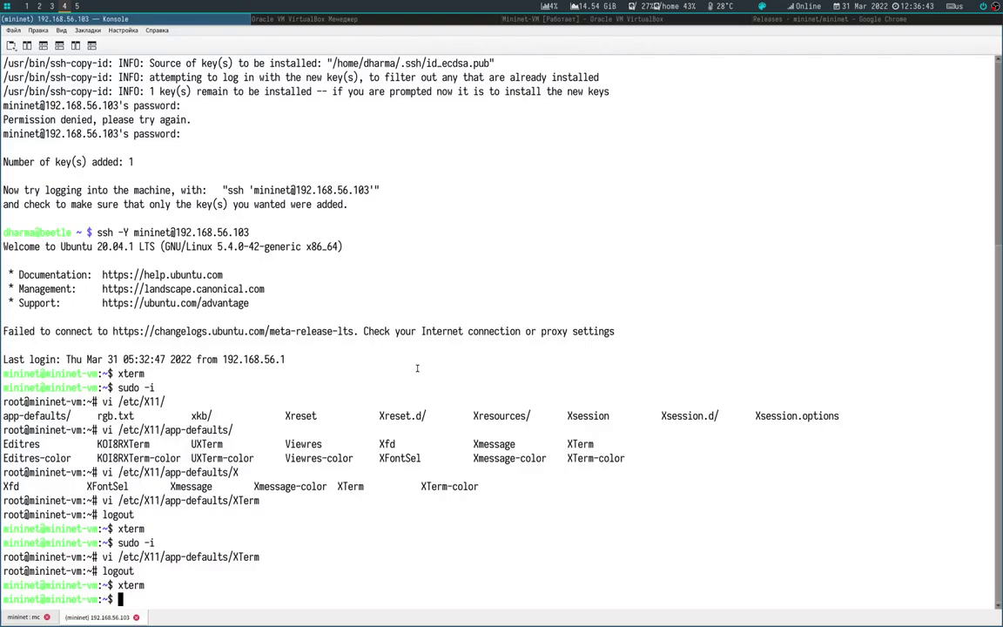
Return to a root shell with sudo -i and reopen /etc/X11/app-defaults/XTerm in vi
{"action": "key", "text": "Tab"}
{"action": "key", "text": "Tab"}
{"action": "key", "text": "Up"}
{"action": "key", "text": "Up"}
{"action": "key", "text": "Return"}
{"action": "key", "text": "Up"}
{"action": "key", "text": "Up"}
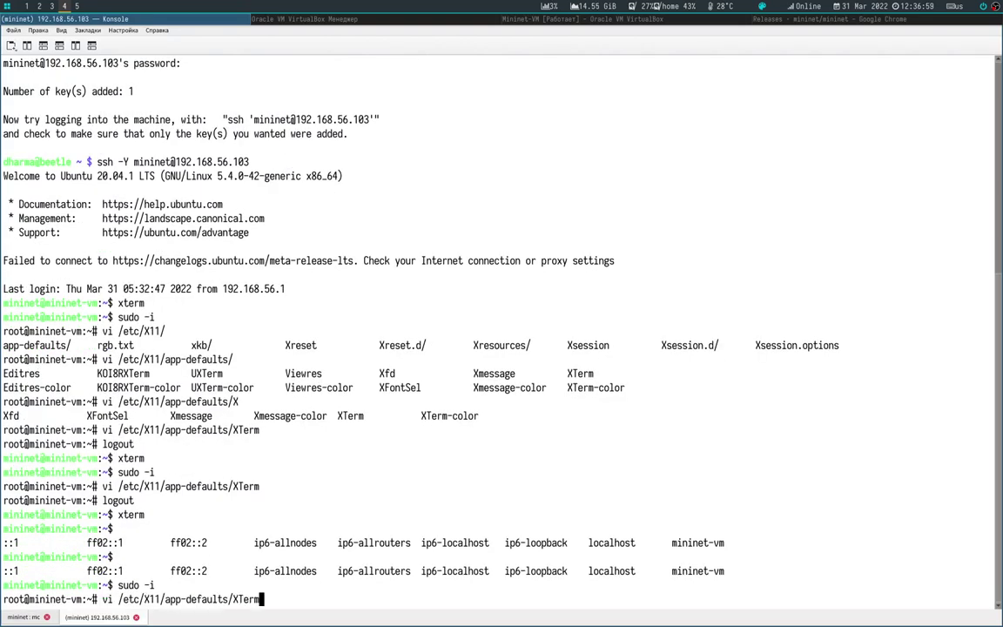
{"action": "key", "text": "Return"}
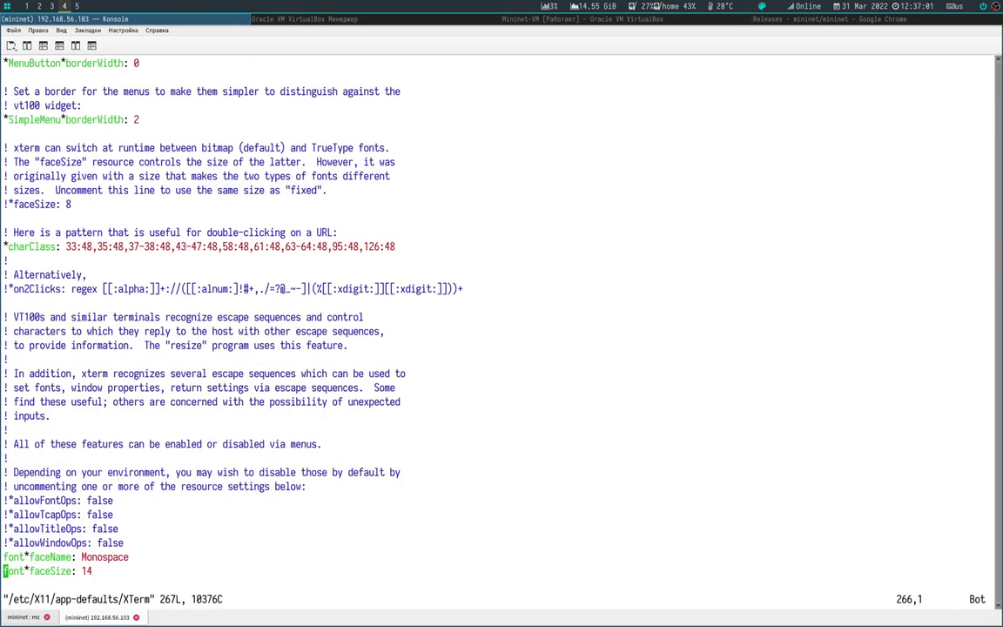
Replace the "font" prefix on the faceName line with "xterm" so it reads "xterm*faceName: Monospace"
{"action": "scroll", "coordinate": [501, 322], "scroll_direction": "down", "scroll_amount": 10}
{"action": "key", "text": "k"}
{"action": "key", "text": "k"}
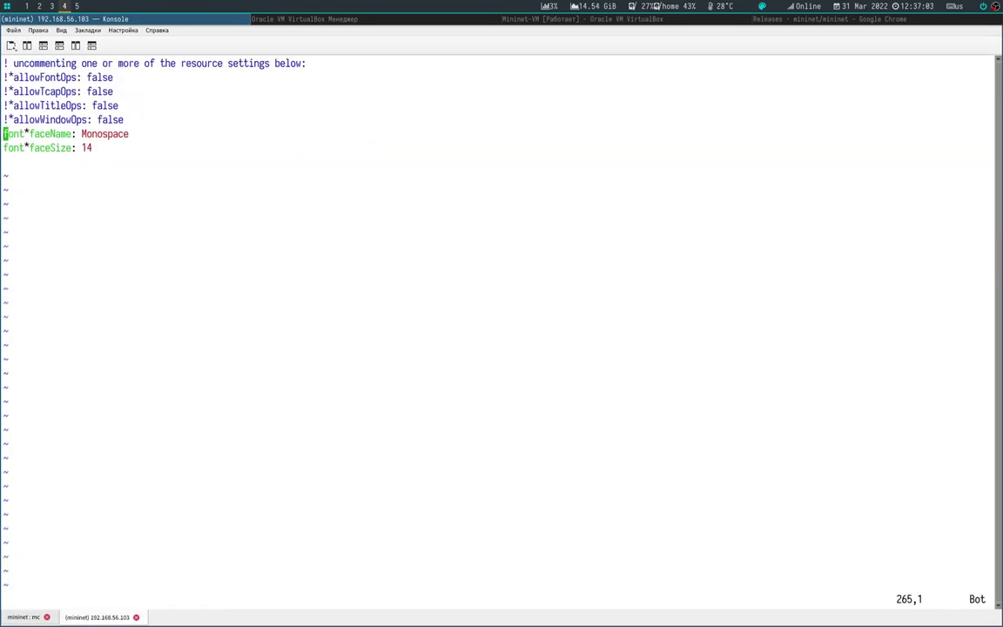
{"action": "key", "text": "i"}
{"action": "key", "text": "Delete"}
{"action": "key", "text": "Delete"}
{"action": "key", "text": "Delete"}
{"action": "key", "text": "Delete"}
{"action": "type", "text": "xterm"}
Change the line below it to "xterm*faceSize: 14", then save the file and quit vi
{"action": "key", "text": "Home"}
{"action": "key", "text": "Down"}
{"action": "key", "text": "Delete"}
{"action": "key", "text": "Delete"}
{"action": "key", "text": "Delete"}
{"action": "key", "text": "Delete"}
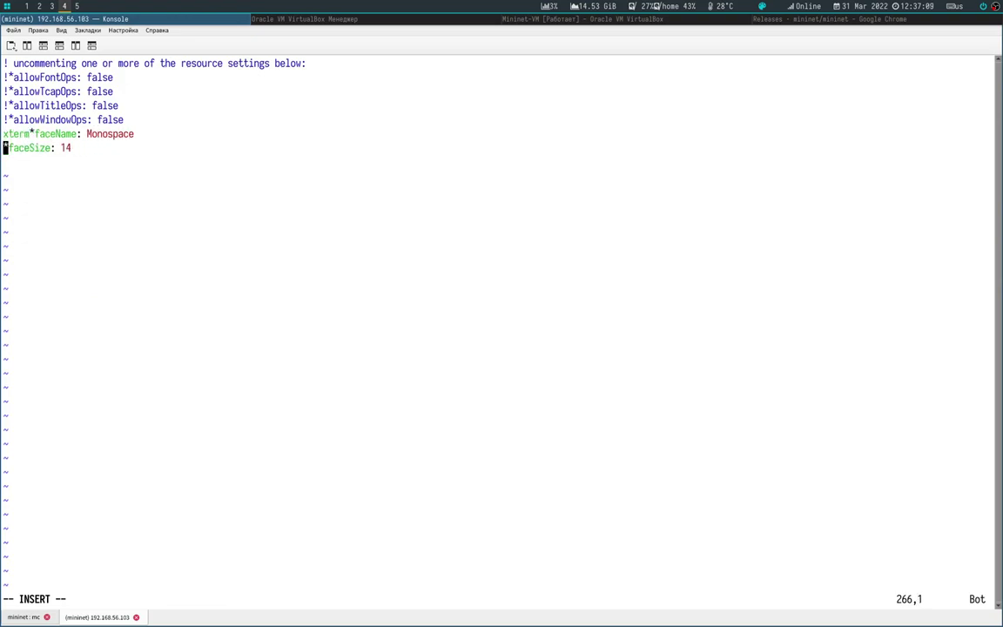
{"action": "type", "text": "xterm*"}
{"action": "key", "text": "Escape"}
{"action": "key", "text": "Down"}
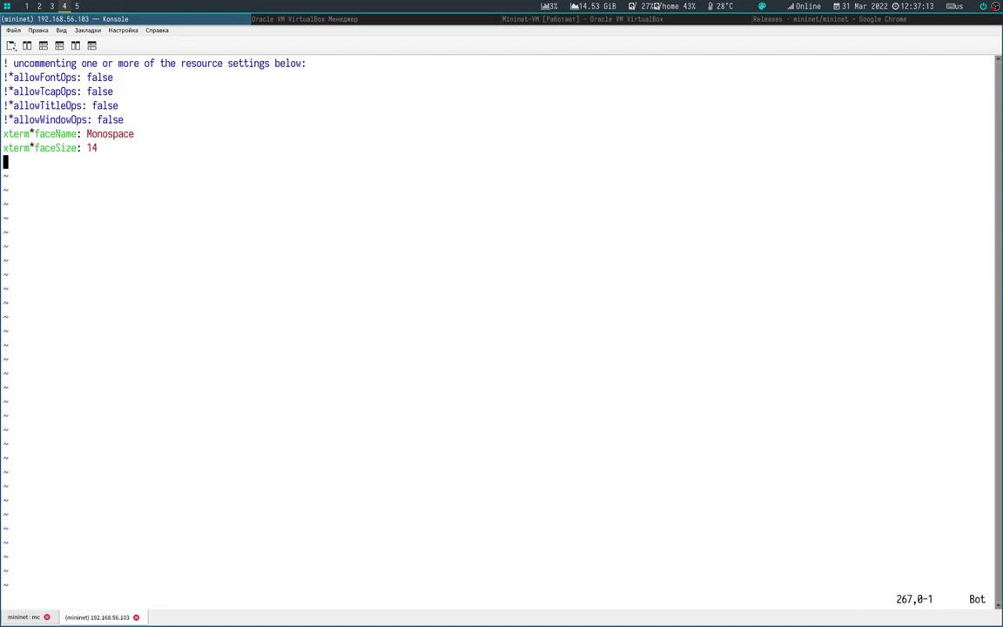
{"action": "type", "text": ":wq"}
{"action": "key", "text": "Return"}
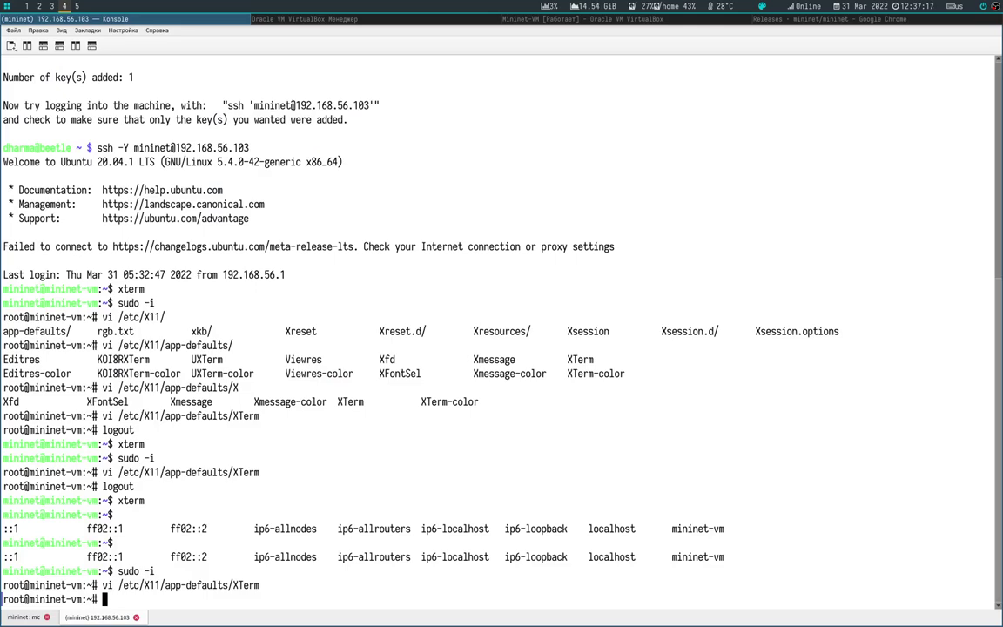
Log out of the root shell, launch xterm, and check the font by entering the sample text "sdfs" and erasing it
{"action": "key", "text": "ctrl+d"}
{"action": "key", "text": "Up"}
{"action": "key", "text": "Up"}
{"action": "key", "text": "Return"}
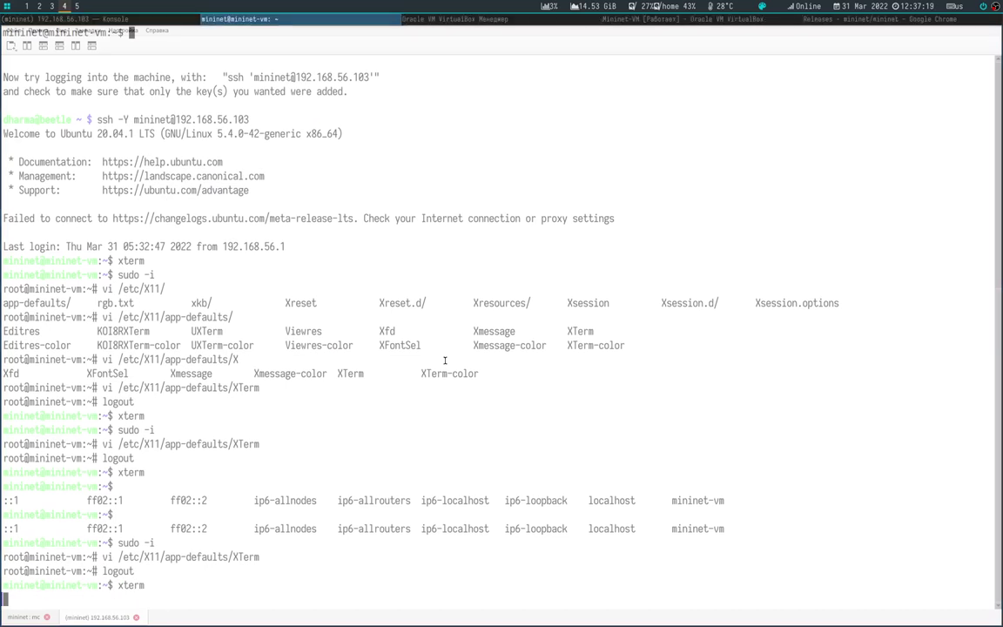
{"action": "type", "text": "sdfs"}
{"action": "key", "text": "BackSpace"}
{"action": "key", "text": "BackSpace"}
{"action": "key", "text": "BackSpace"}
{"action": "key", "text": "BackSpace"}
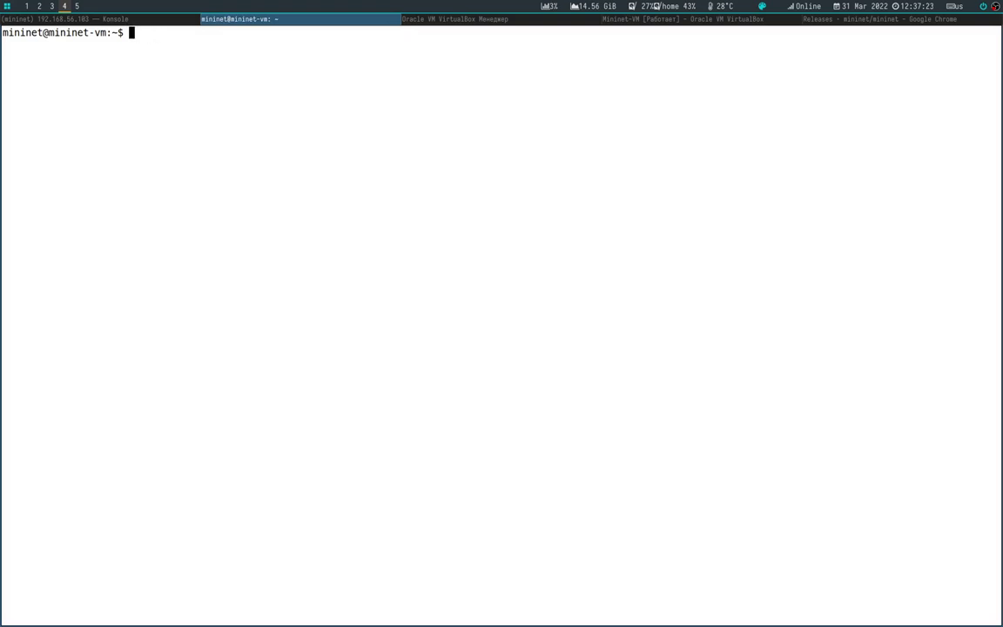
Close the xterm session, launch Wireshark from the SSH shell as the regular user, and quit it
{"action": "key", "text": "ctrl+d"}
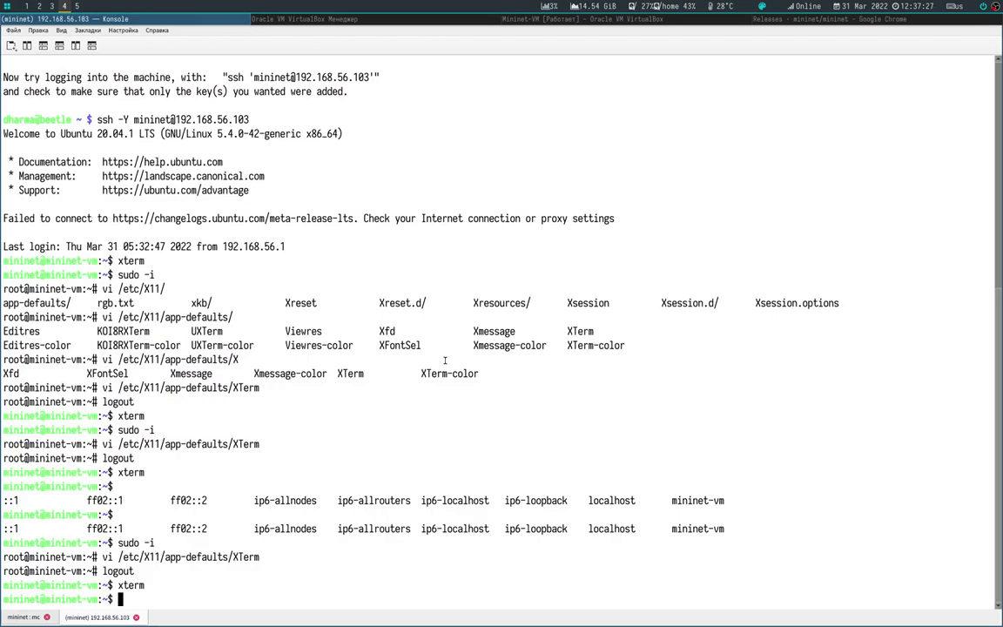
{"action": "type", "text": "wireshark"}
{"action": "key", "text": "Return"}
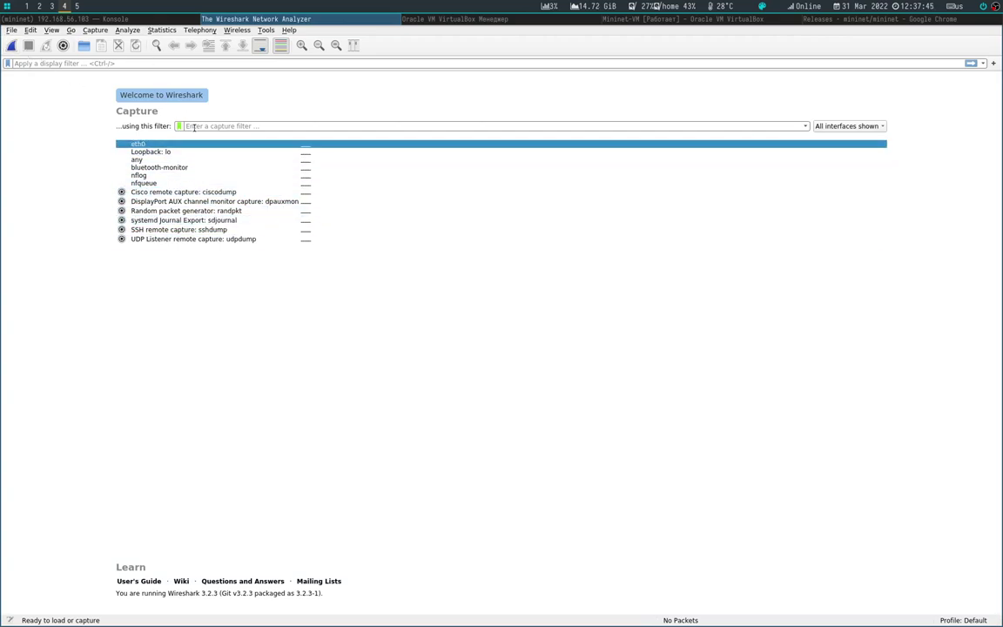
{"action": "left_click", "coordinate": [11, 31]}
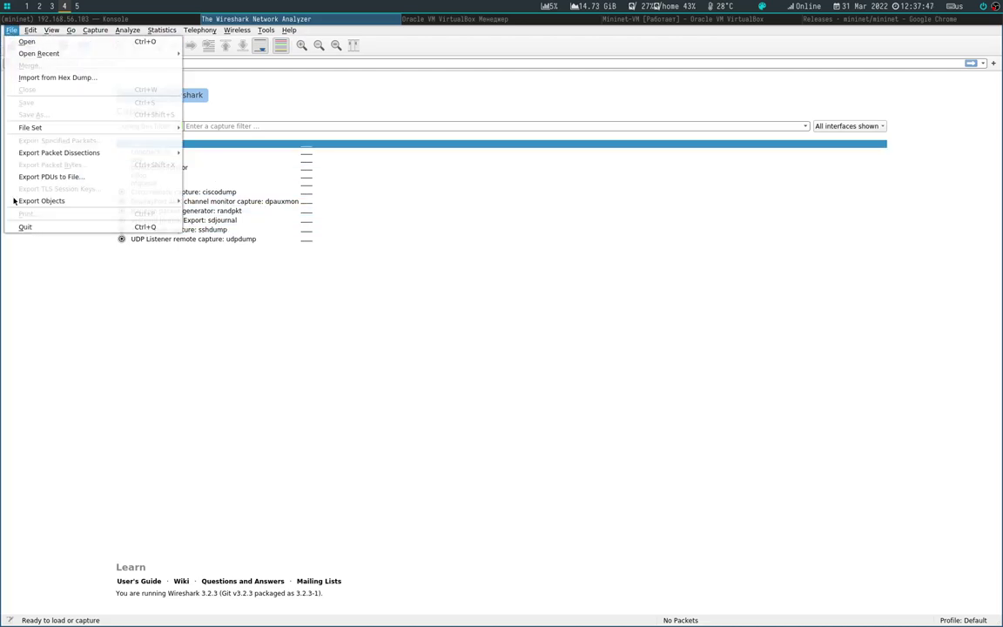
{"action": "left_click", "coordinate": [19, 201]}
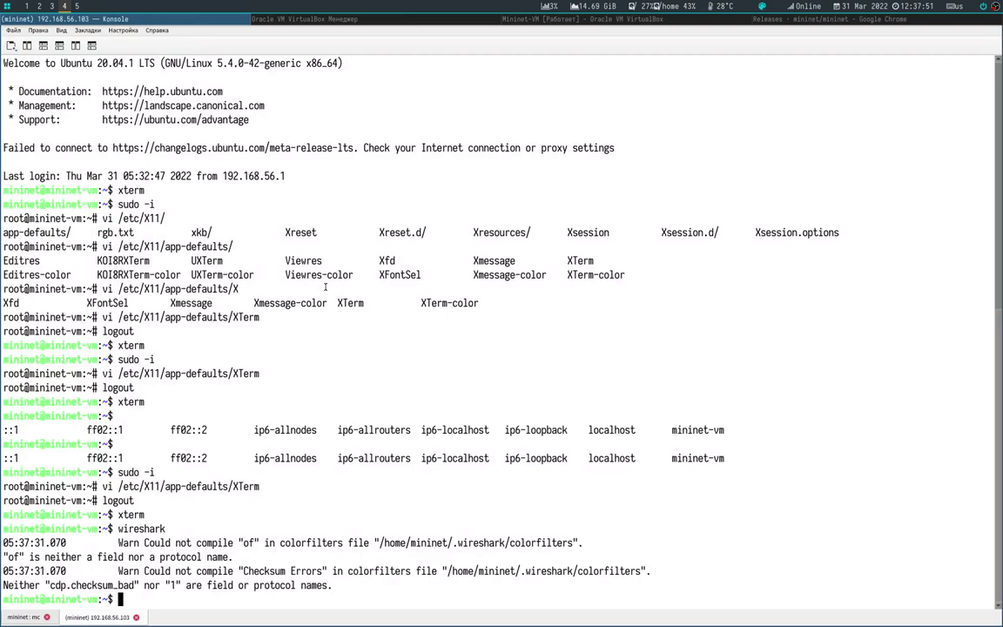
Launch Wireshark with root privileges and the preserved environment using "sudo -E wireshark", then quit it
{"action": "key", "text": "Up"}
{"action": "type", "text": "sudo -"}
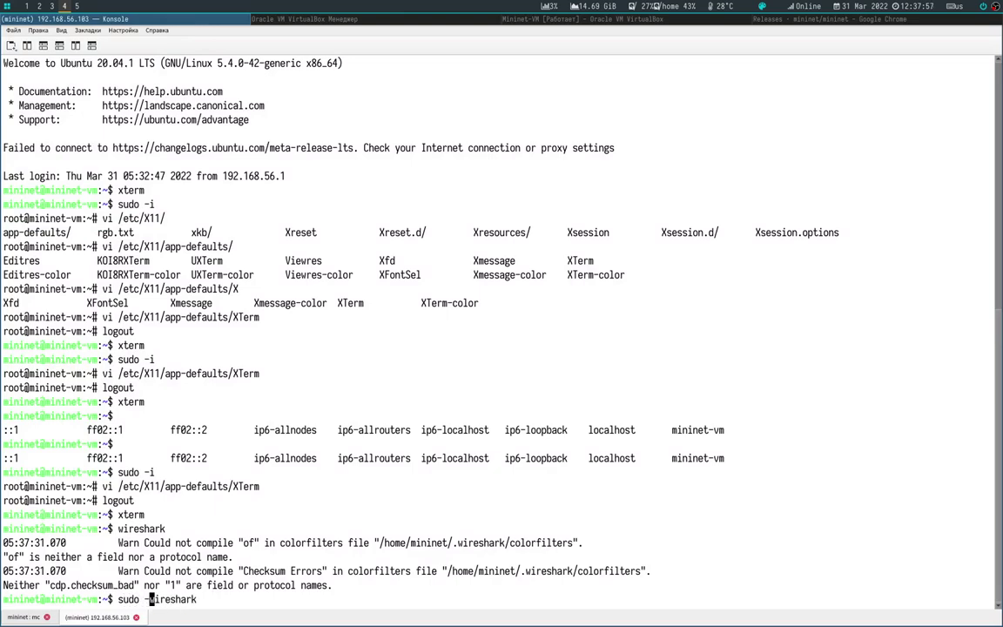
{"action": "type", "text": "E"}
{"action": "key", "text": "Return"}
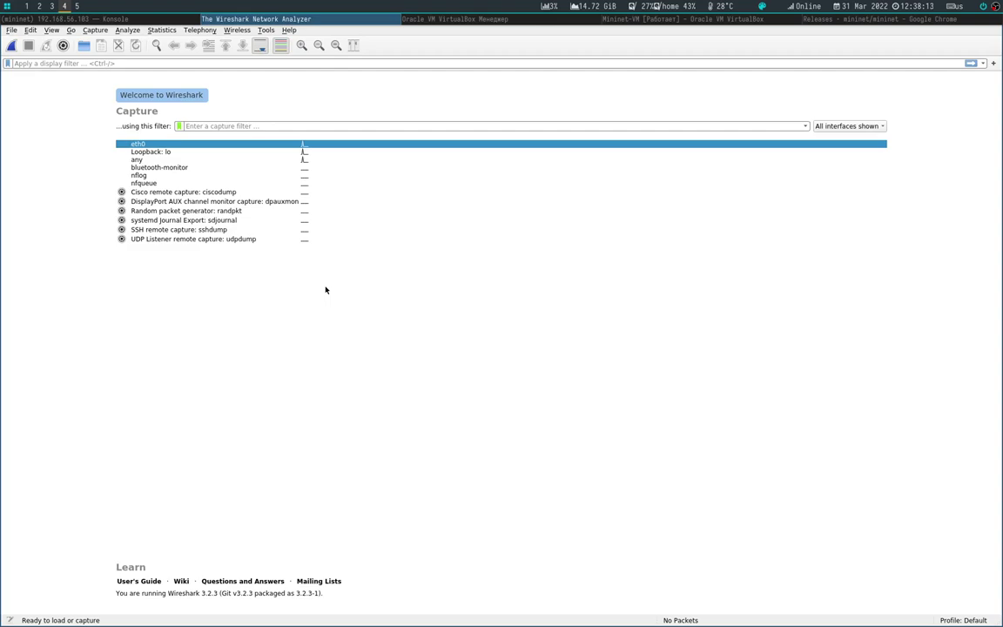
{"action": "left_click", "coordinate": [11, 29]}
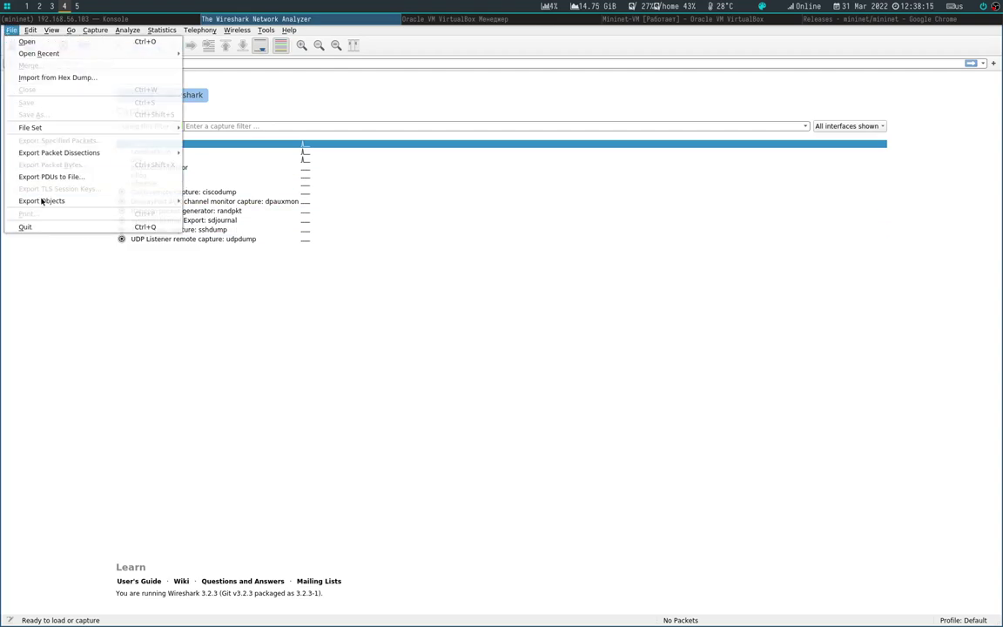
{"action": "left_click", "coordinate": [49, 227]}
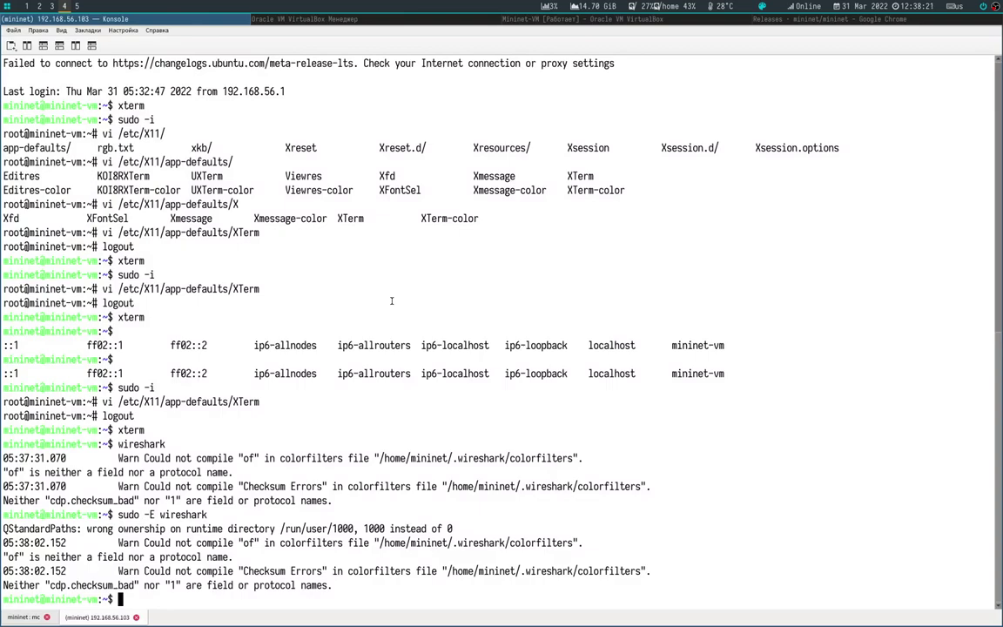
Start Mininet with its default topology by running "sudo mn"
{"action": "type", "text": "sudo"}
{"action": "type", "text": "mn"}
{"action": "key", "text": "Return"}
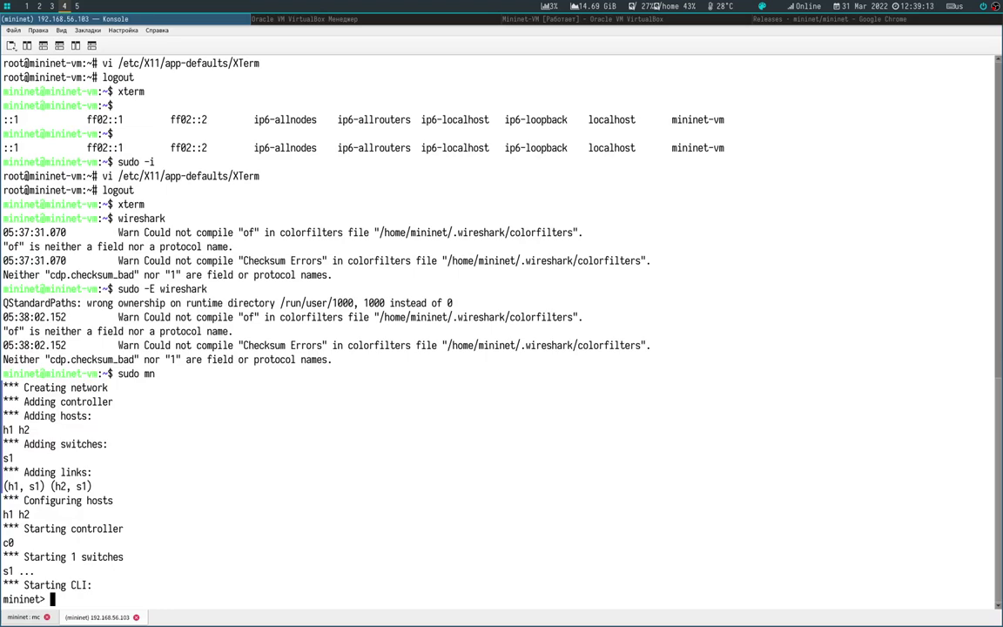
Begin entering a command that starts with "n" at the mininet> prompt
{"action": "type", "text": "ni"}
{"action": "key", "text": "BackSpace"}
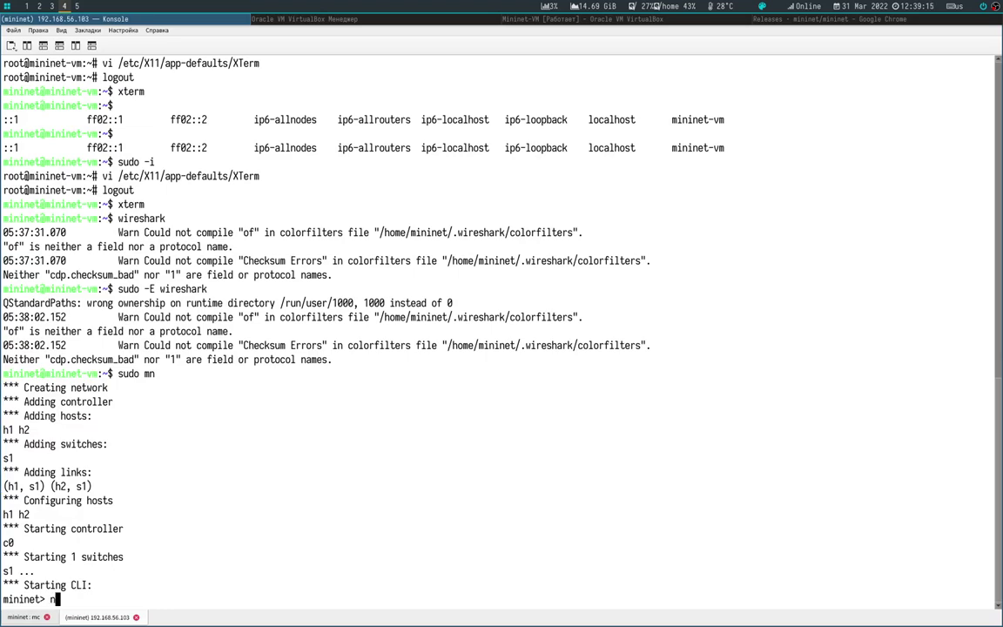